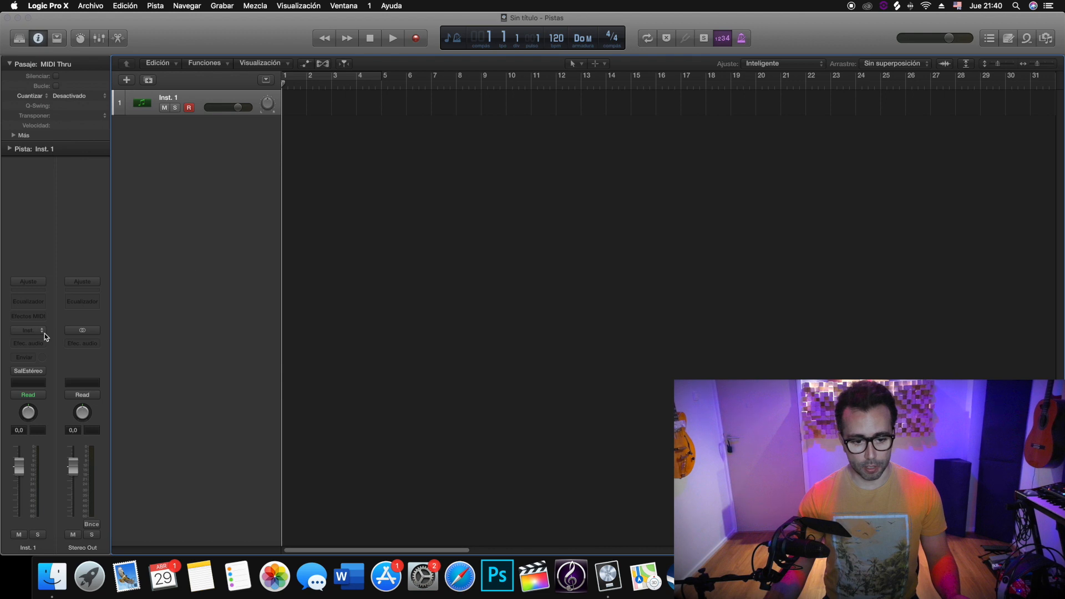
# - Load the stereo Serum synth by Xfer Records on the Inst. 1 track and move its window clear of the channel strips
pyautogui.click(43, 331)
pyautogui.moveTo(62, 530)
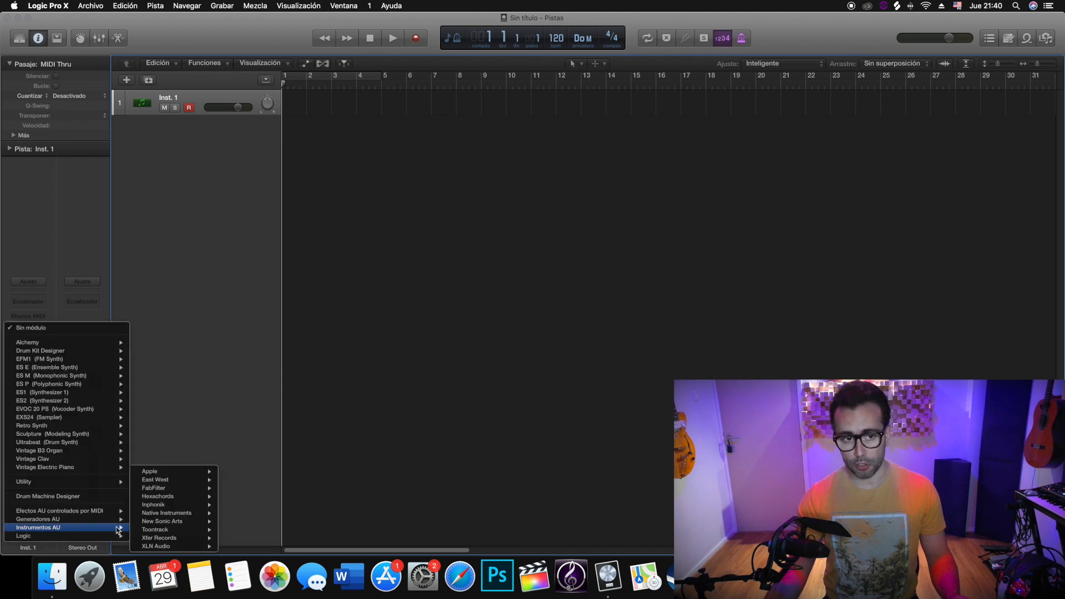
pyautogui.moveTo(166, 538)
pyautogui.moveTo(238, 538)
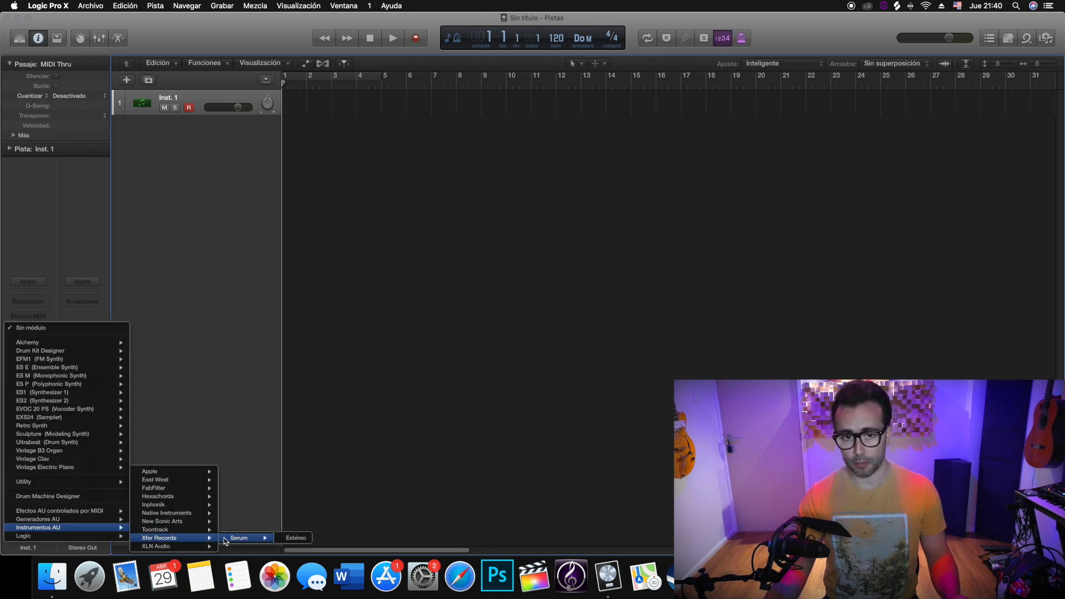
pyautogui.click(293, 539)
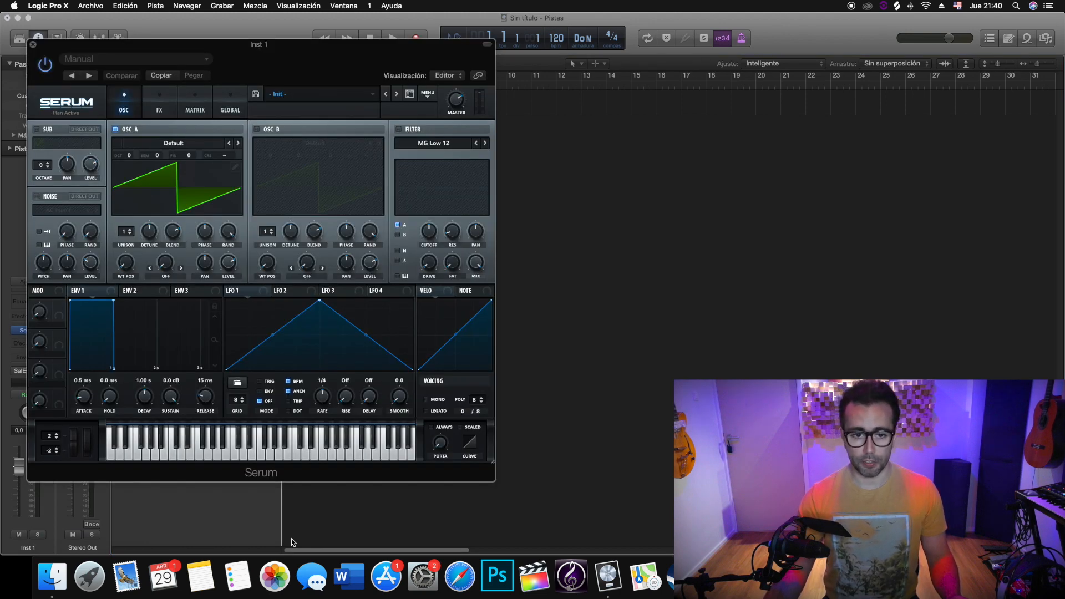
pyautogui.moveTo(239, 53); pyautogui.dragTo(511, 79)
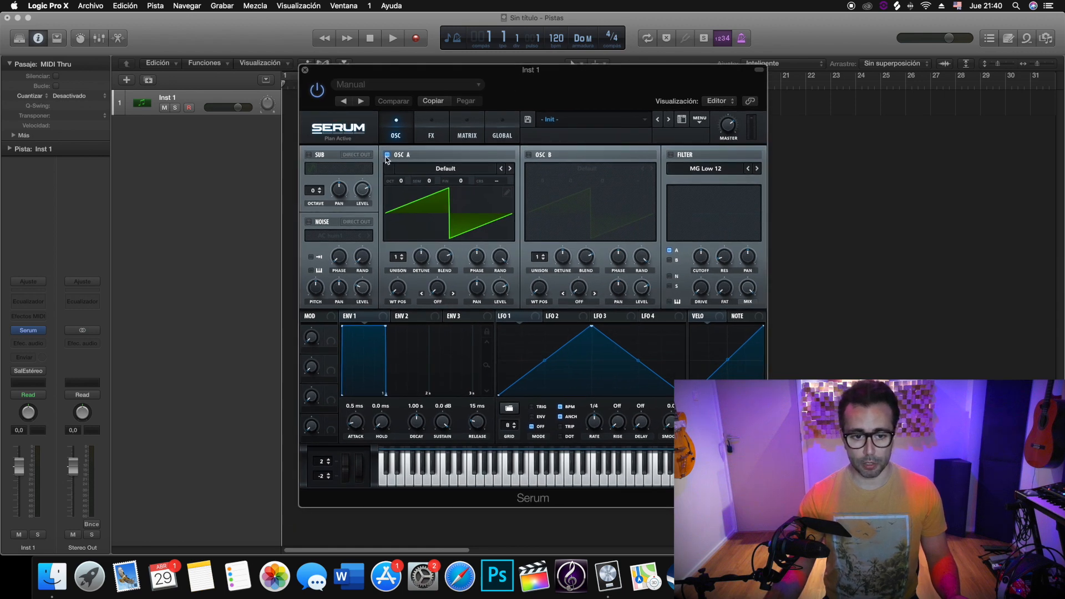
# - Turn off oscillator A and use the noise oscillator with the Bonecrusher noise as the sound source
pyautogui.click(387, 156)
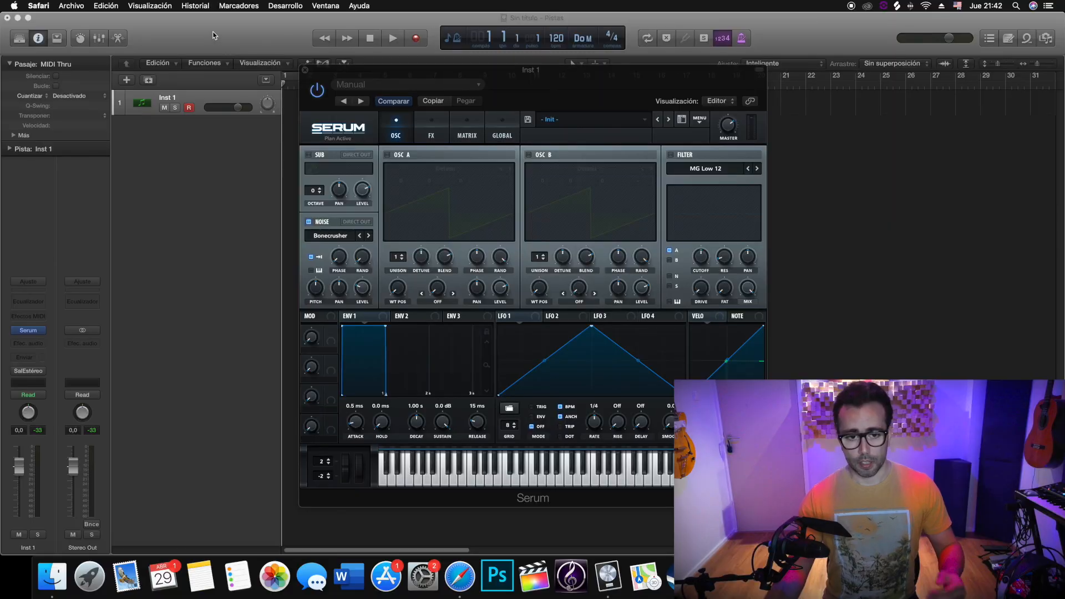
pyautogui.click(452, 75)
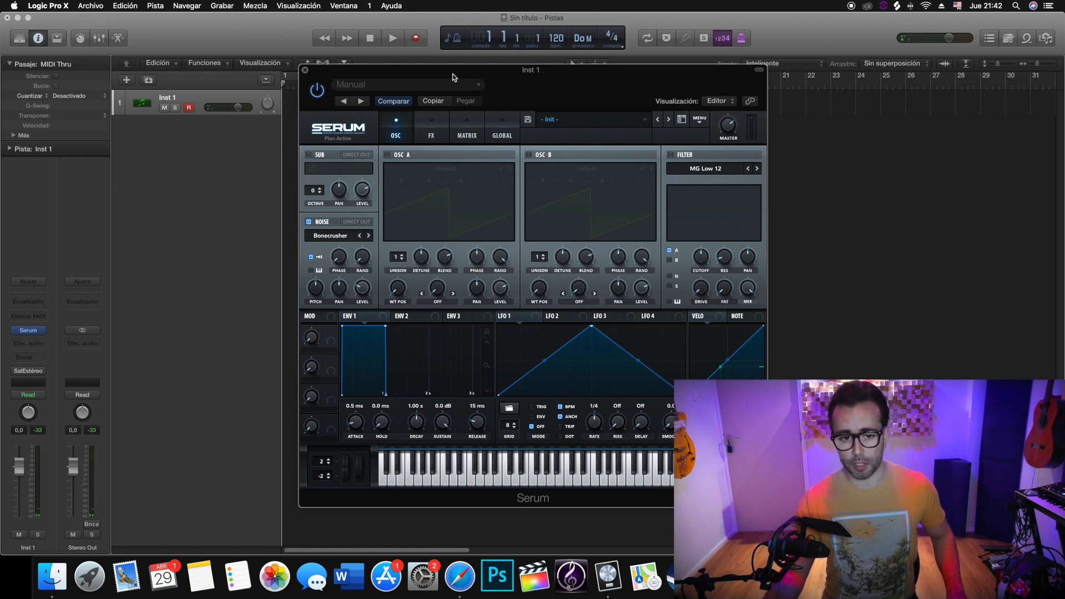
pyautogui.moveTo(318, 295)
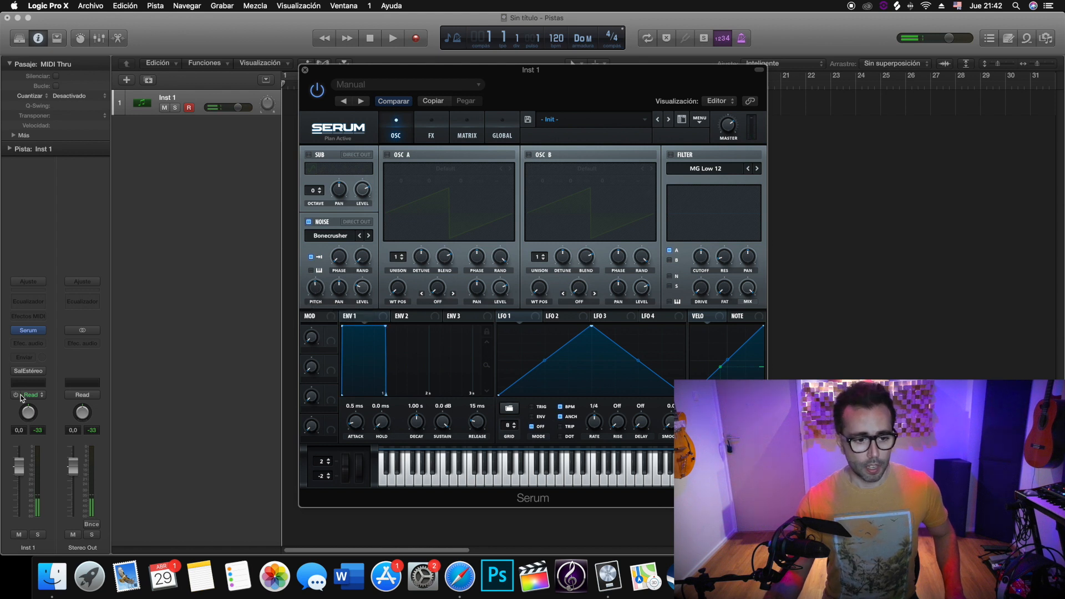
# - Insert a Channel EQ after Serum on the instrument track and place its window beside the synth controls
pyautogui.click(28, 343)
pyautogui.moveTo(25, 430)
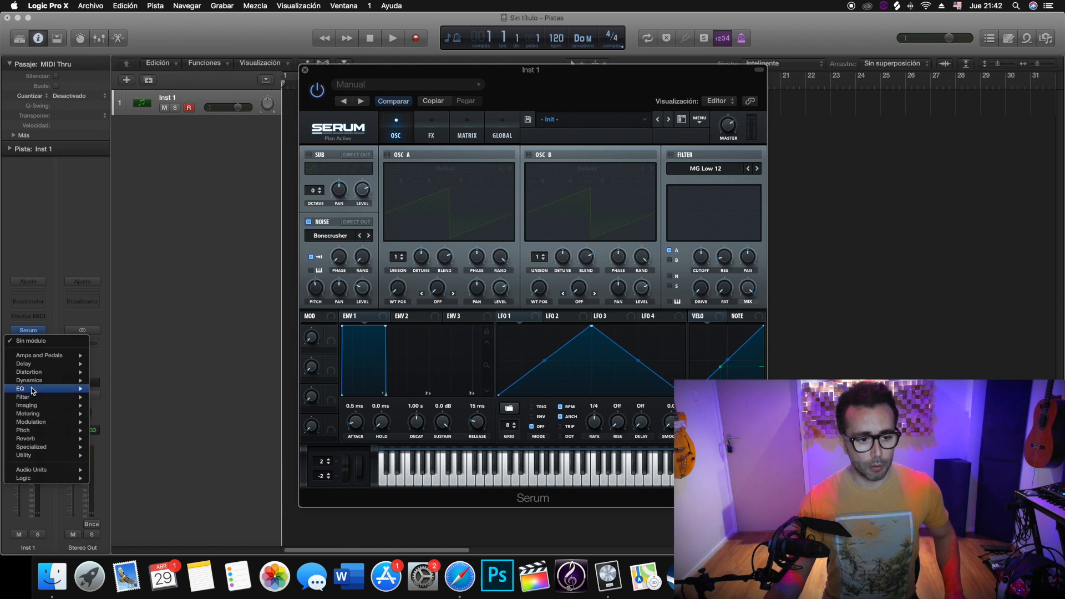
pyautogui.moveTo(22, 389)
pyautogui.moveTo(118, 390)
pyautogui.click(188, 388)
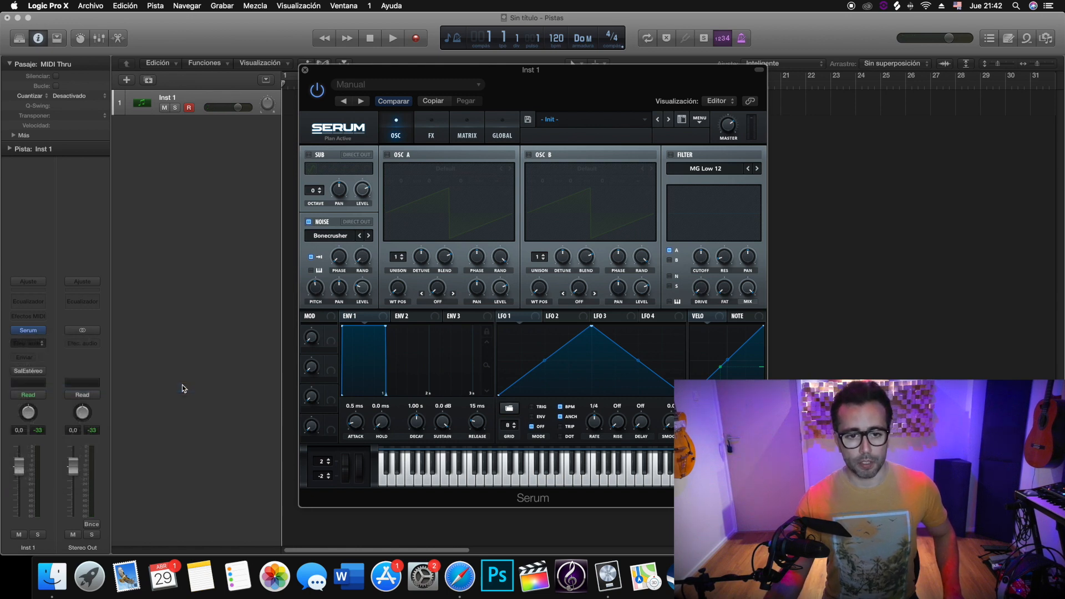
pyautogui.moveTo(333, 49); pyautogui.dragTo(682, 142)
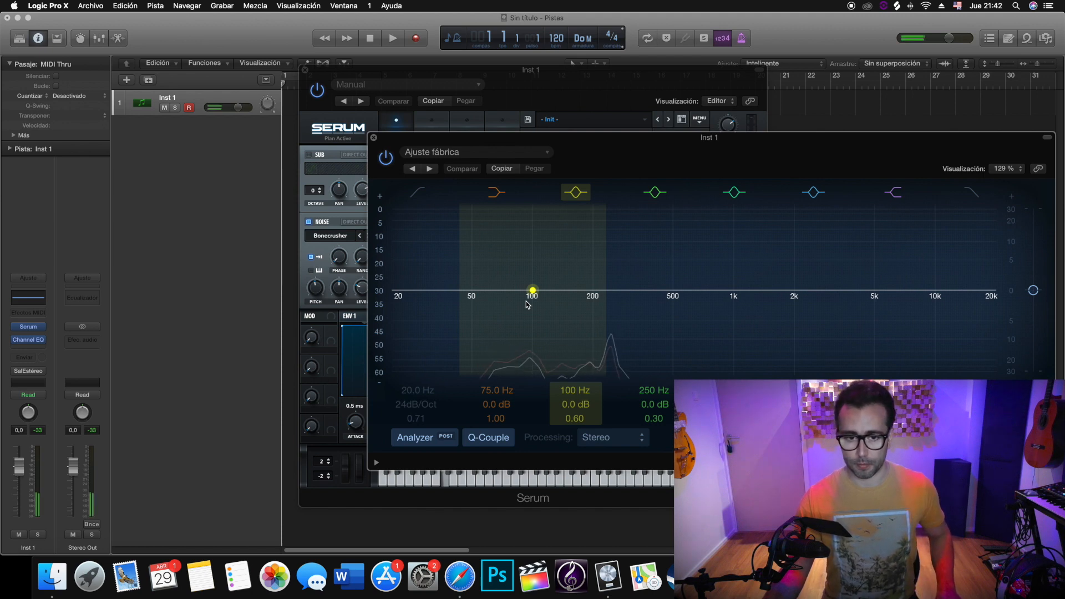
# - Examine the noise sound's frequency spectrum in the Channel EQ analyzer while switching between both plug-in windows, and close the EQ window
pyautogui.click(315, 292)
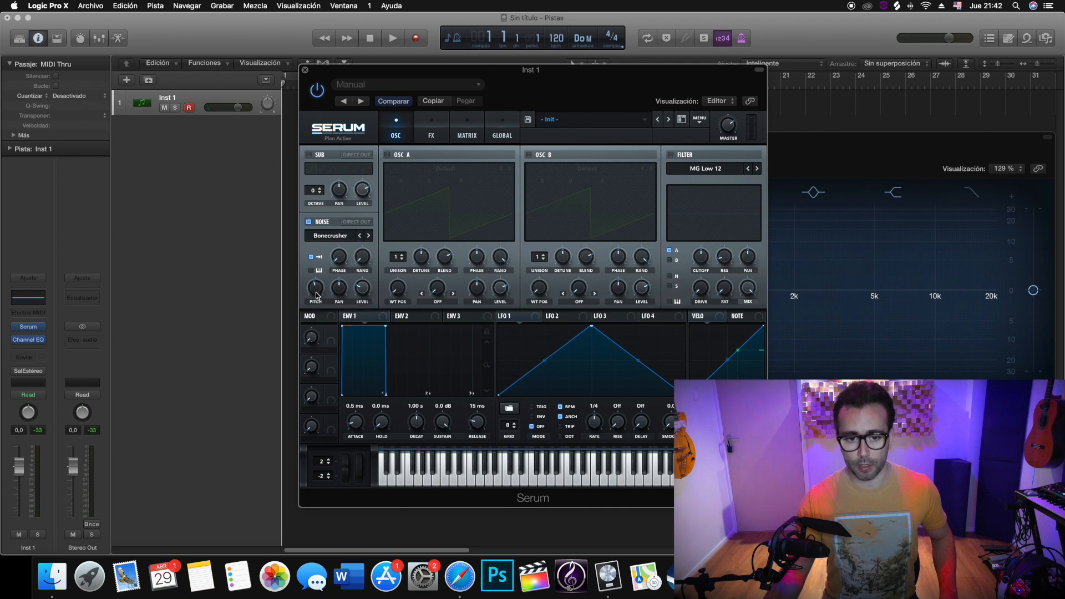
pyautogui.click(900, 146)
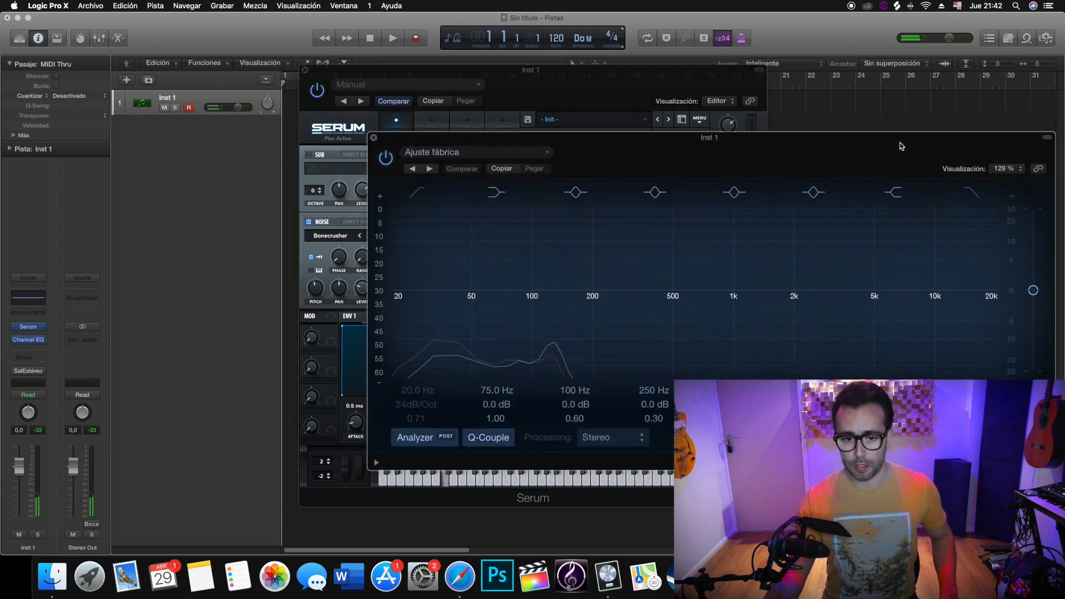
pyautogui.click(624, 84)
pyautogui.click(769, 133)
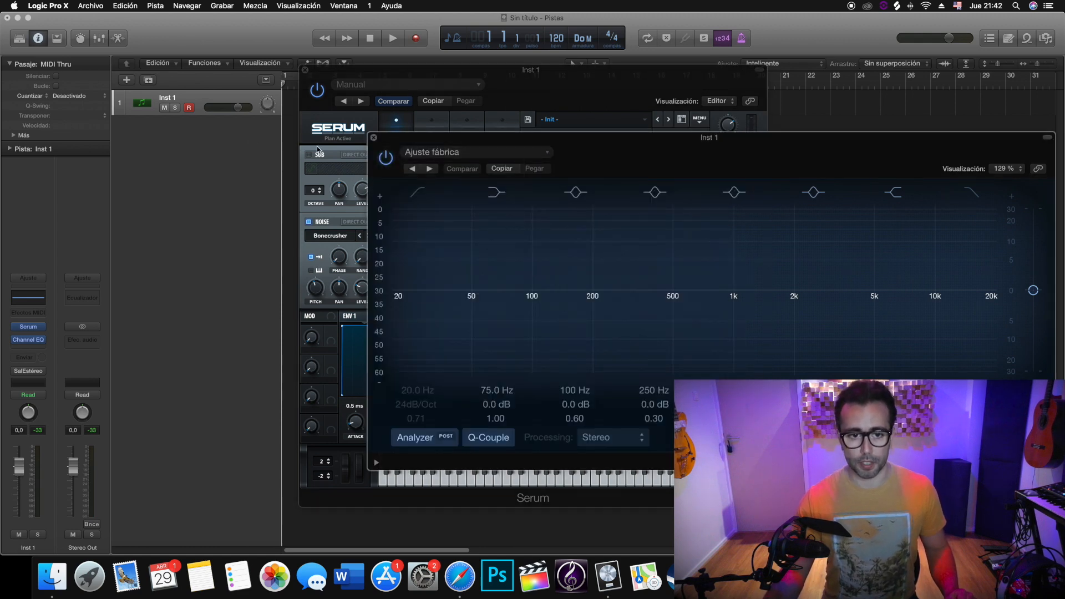
pyautogui.click(373, 139)
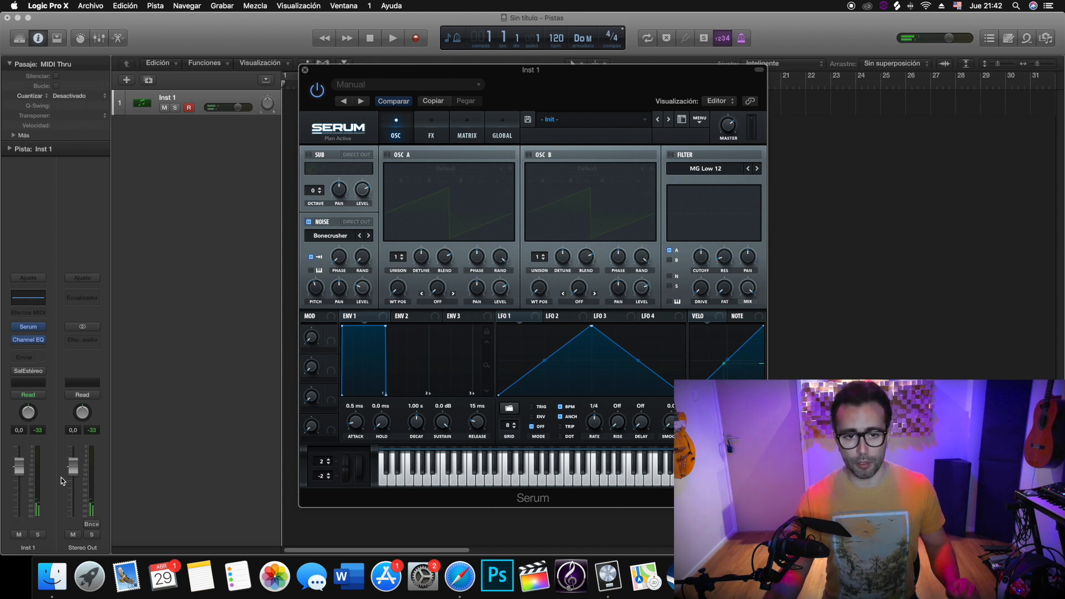
# - Enable Serum's Tube distortion, set its filter to PRE at 192 Hz with 0.1 resonance, and raise the drive
pyautogui.click(444, 129)
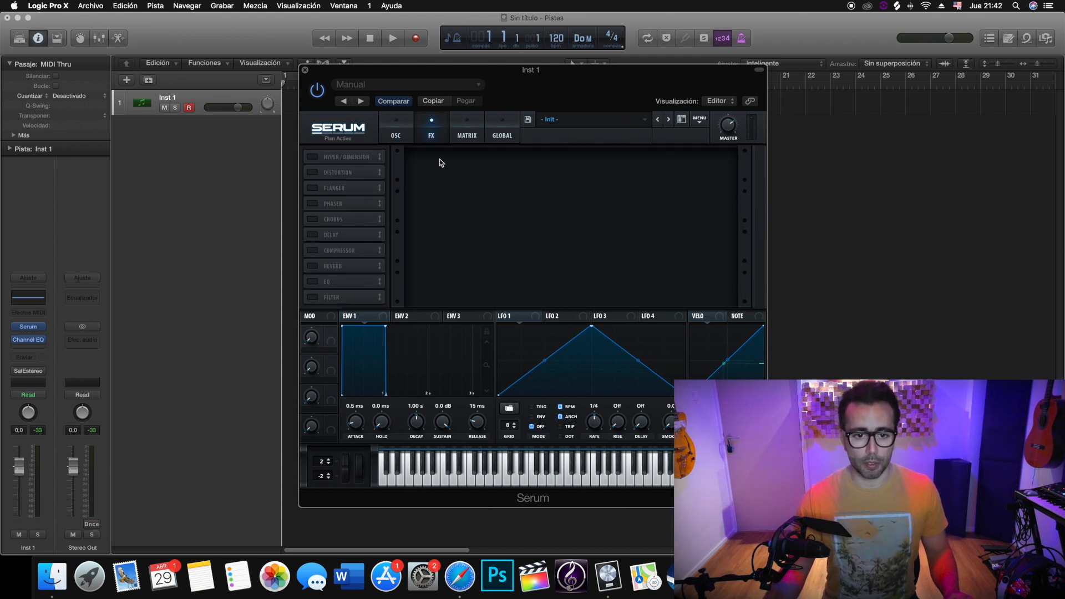
pyautogui.click(312, 173)
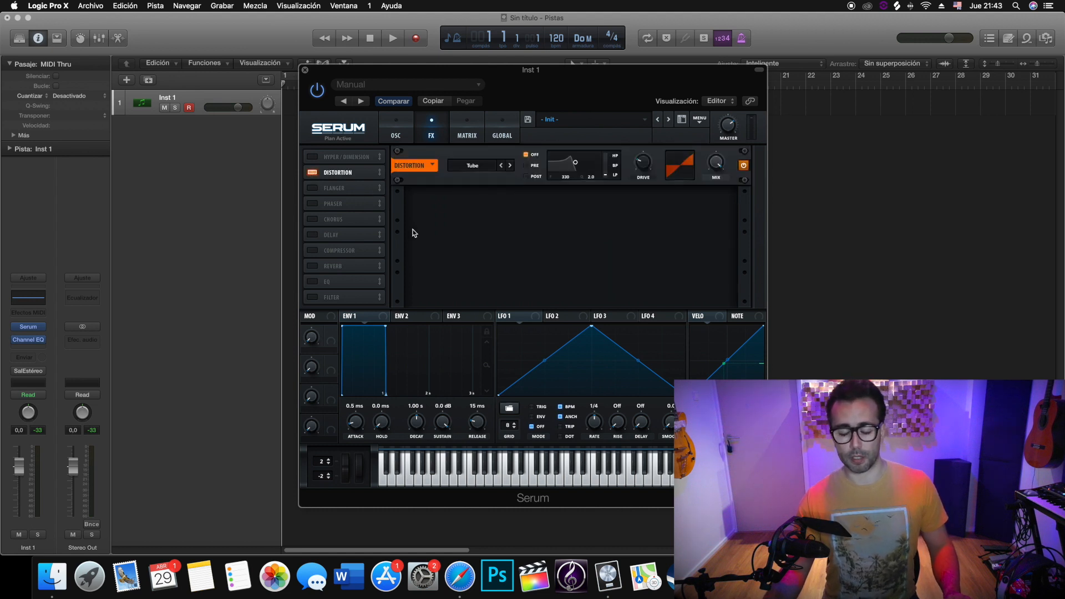
pyautogui.click(528, 167)
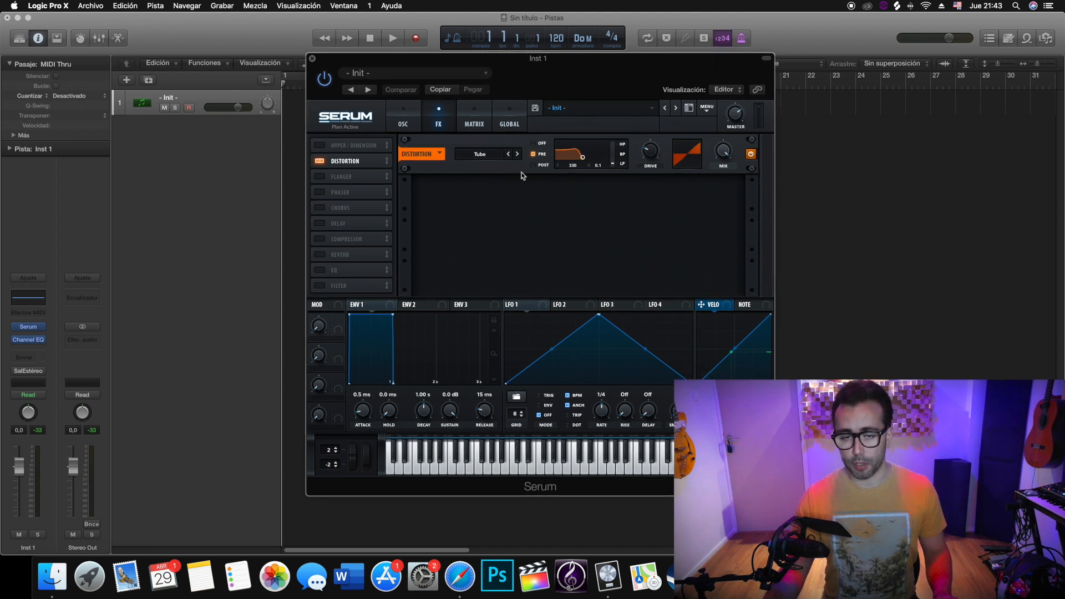
pyautogui.moveTo(650, 160); pyautogui.dragTo(647, 52)
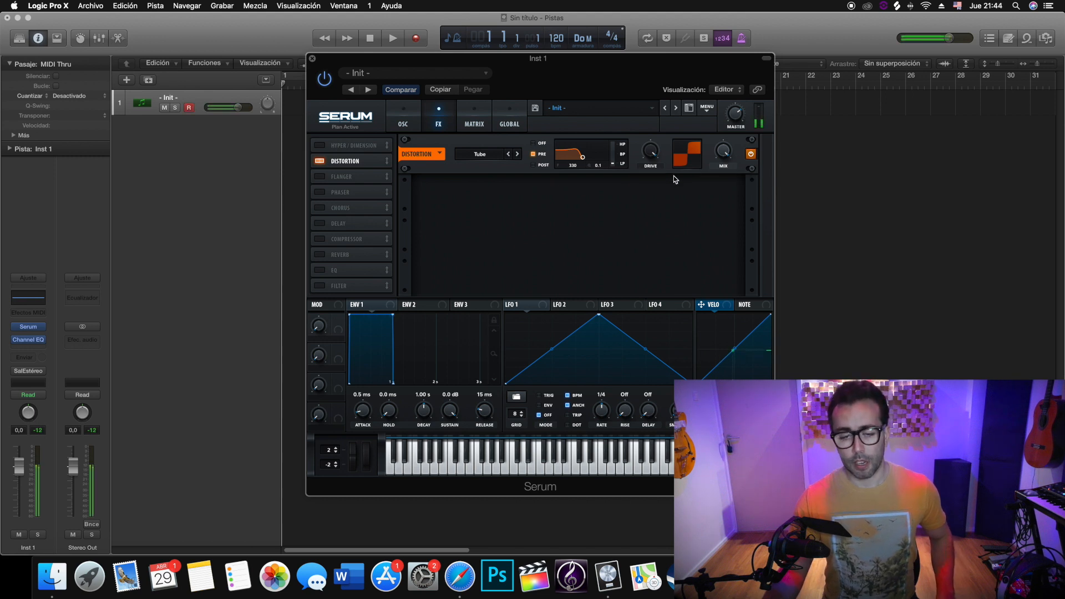
pyautogui.moveTo(584, 160); pyautogui.dragTo(581, 162)
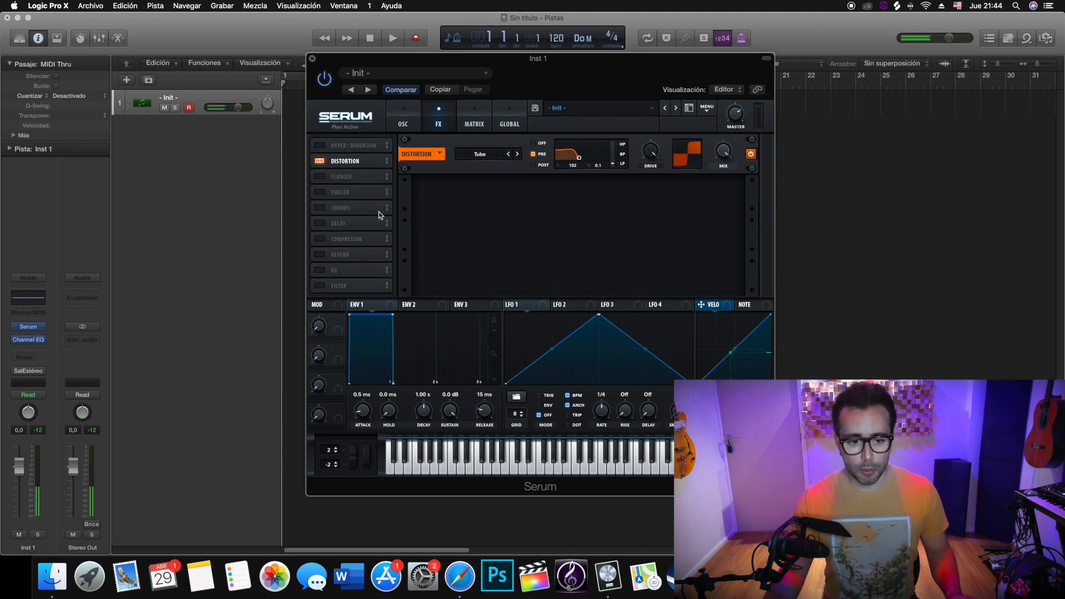
# - Enable the MG Low 6 filter in Serum's effects rack and lower its cutoff to about 82 Hz
pyautogui.click(318, 288)
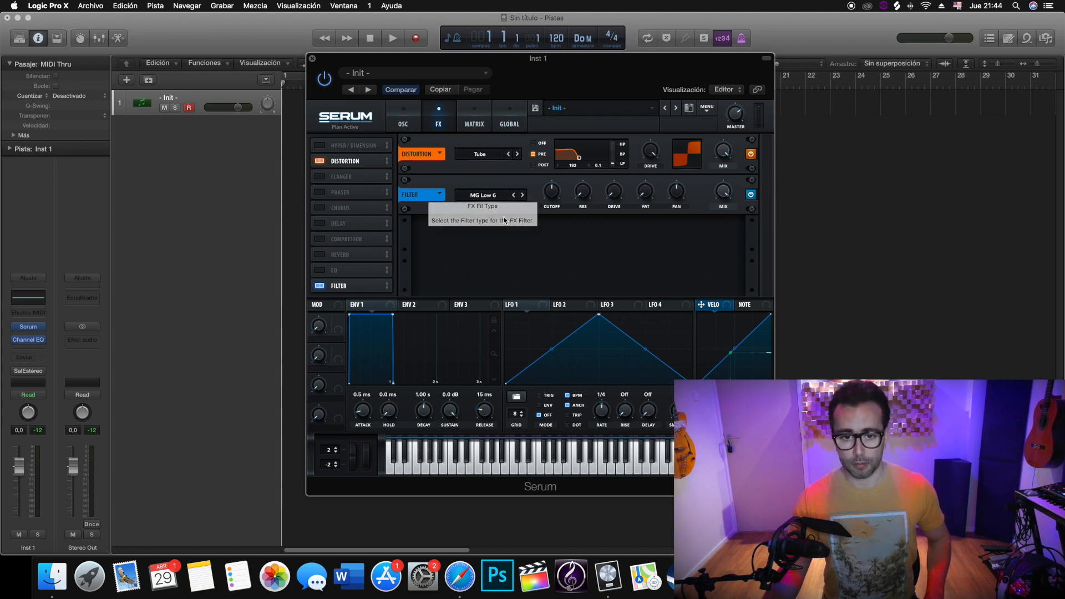
pyautogui.moveTo(553, 200)
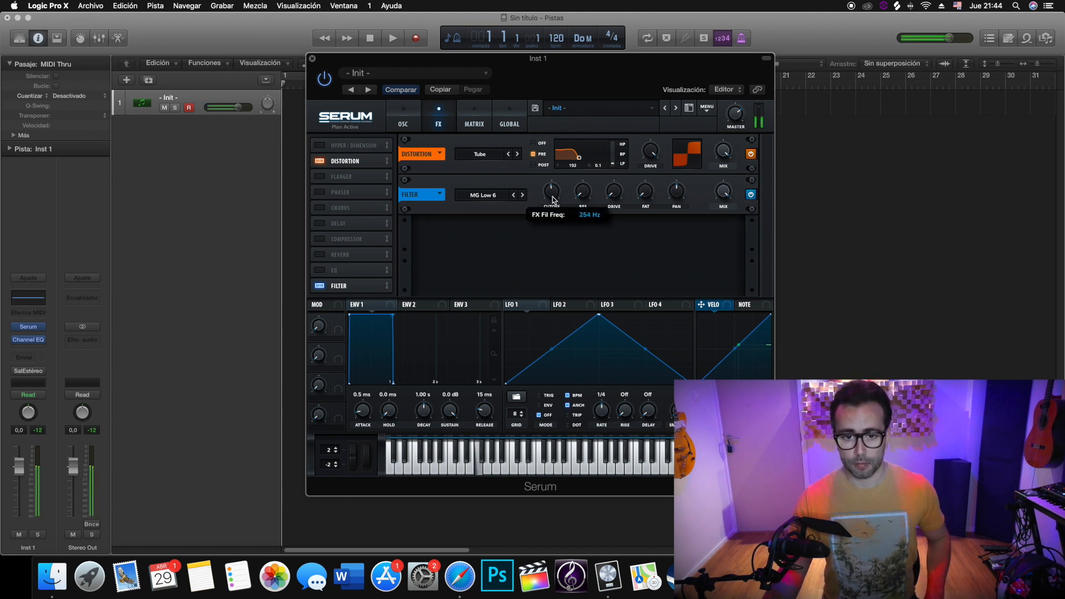
pyautogui.moveTo(553, 215); pyautogui.dragTo(554, 218)
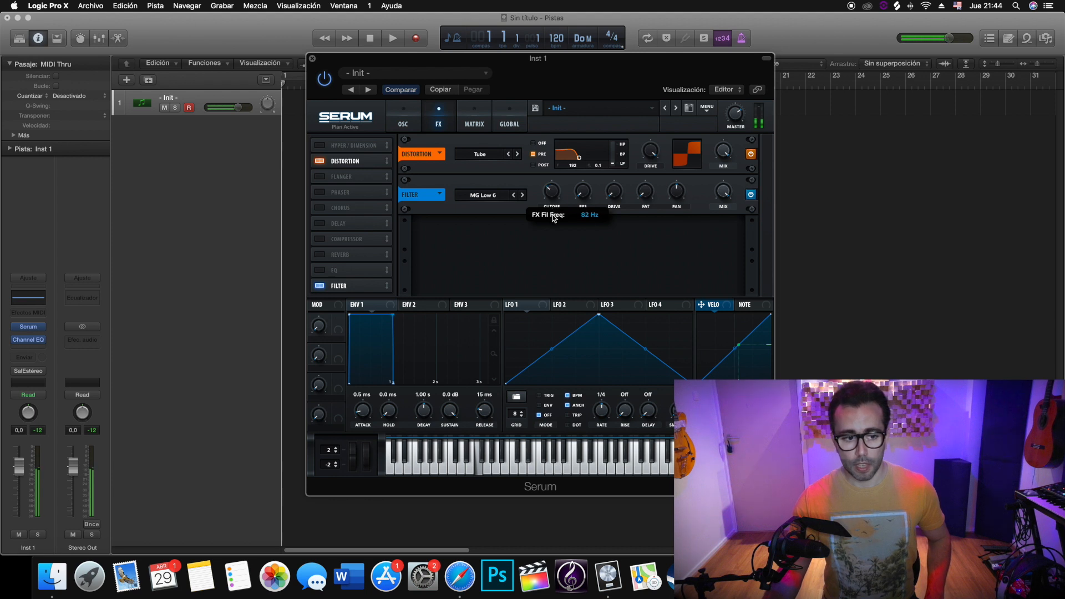
# - Reopen the Channel EQ beside Serum to check the processed sound's spectrum, and close it
pyautogui.click(24, 342)
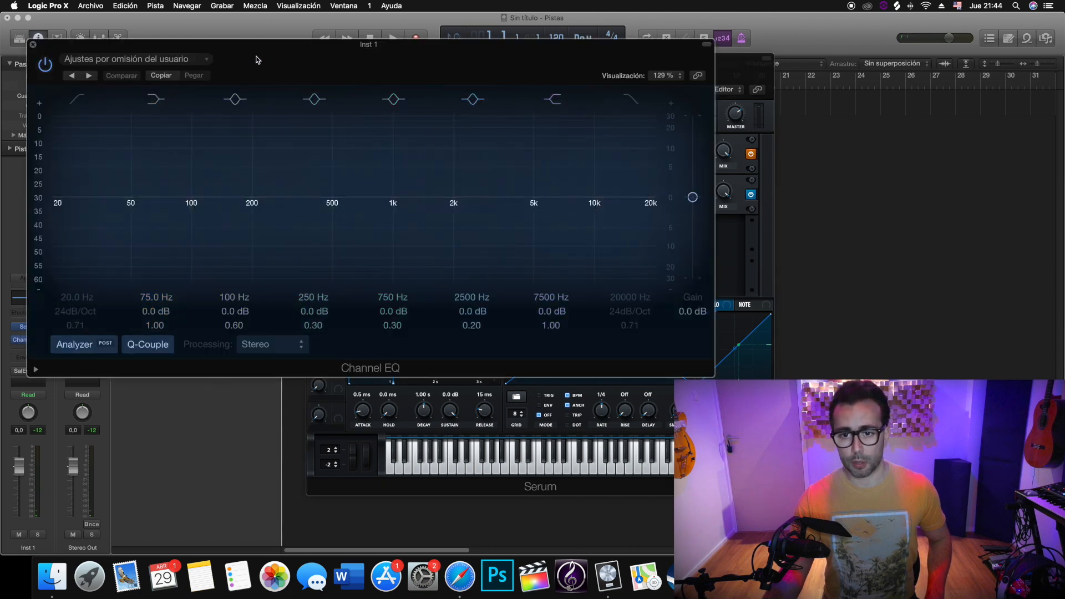
pyautogui.moveTo(259, 57); pyautogui.dragTo(607, 103)
pyautogui.moveTo(566, 62); pyautogui.dragTo(233, 31)
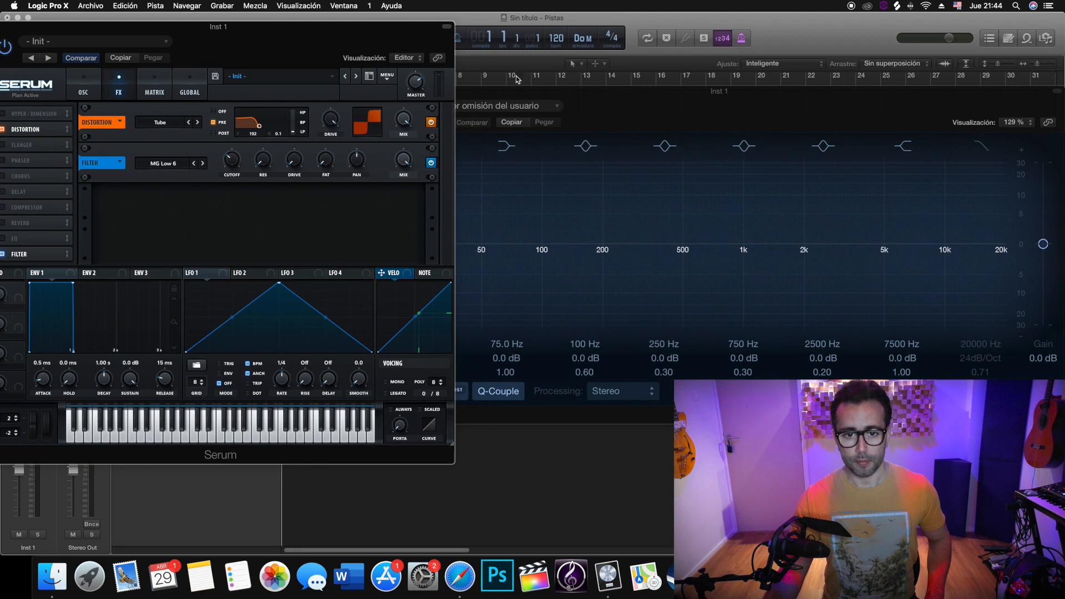
pyautogui.moveTo(559, 92); pyautogui.dragTo(576, 91)
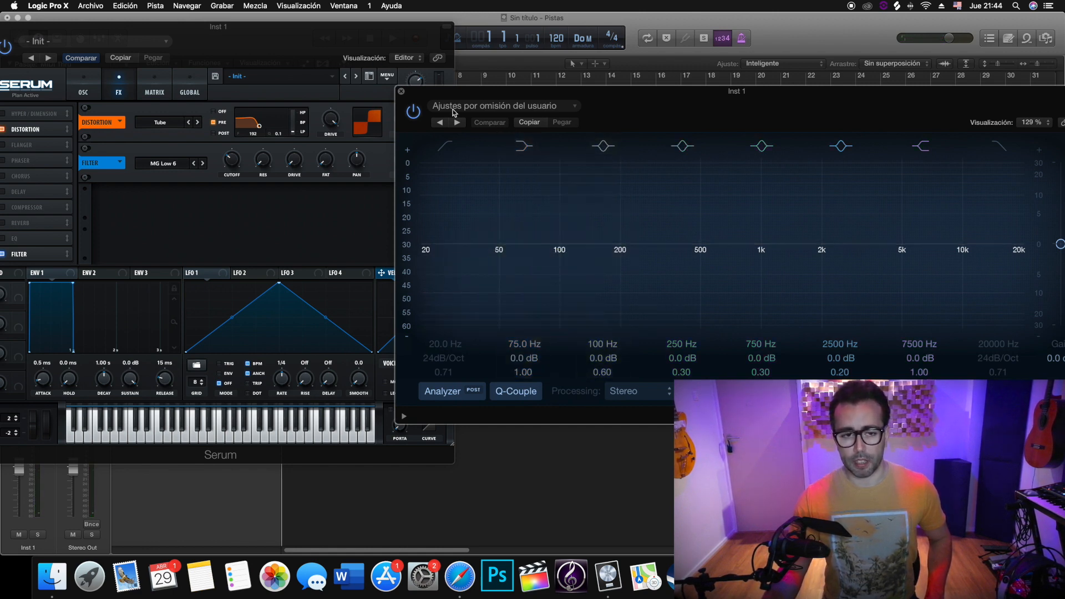
pyautogui.click(401, 92)
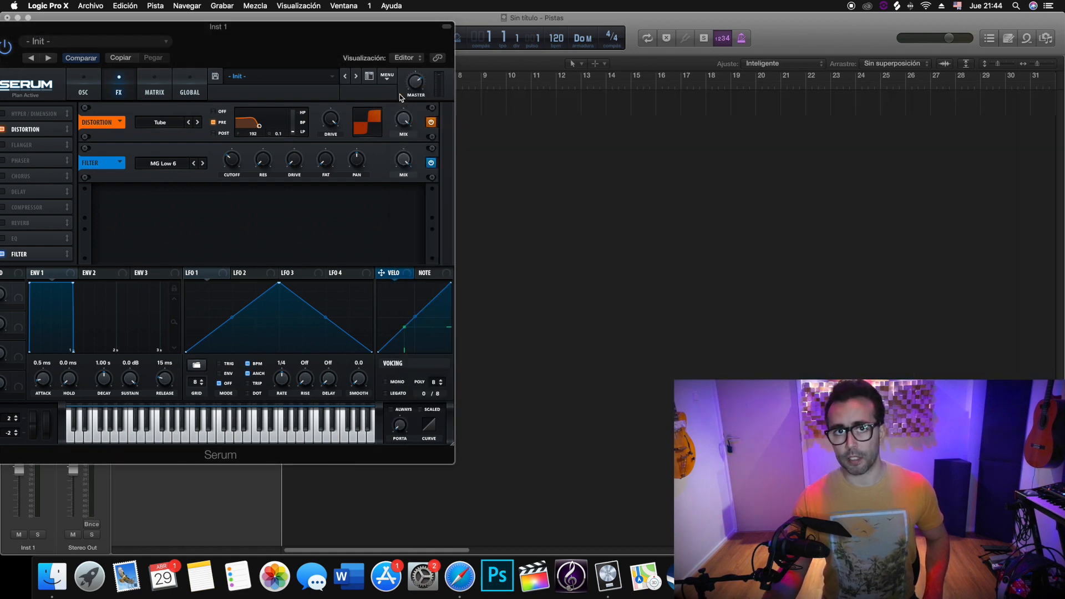
# - Set the effects filter's Fat to about 51% and move Filter directly after Distortion in the effects chain
pyautogui.moveTo(199, 46); pyautogui.dragTo(528, 52)
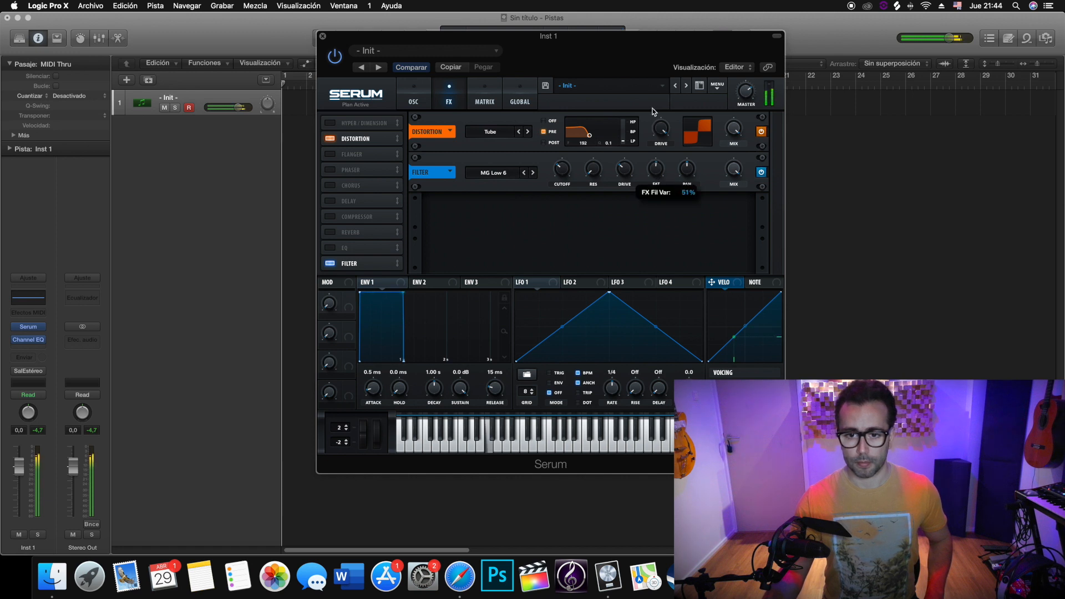
pyautogui.moveTo(365, 266); pyautogui.dragTo(359, 155)
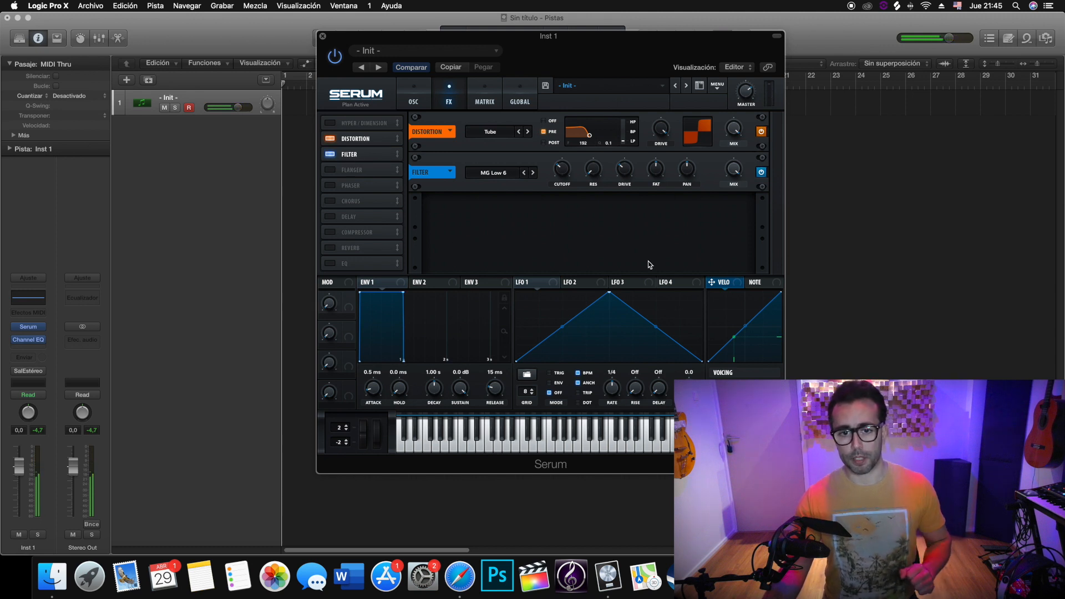
# - Resample the processed noise sound to oscillator A
pyautogui.click(420, 103)
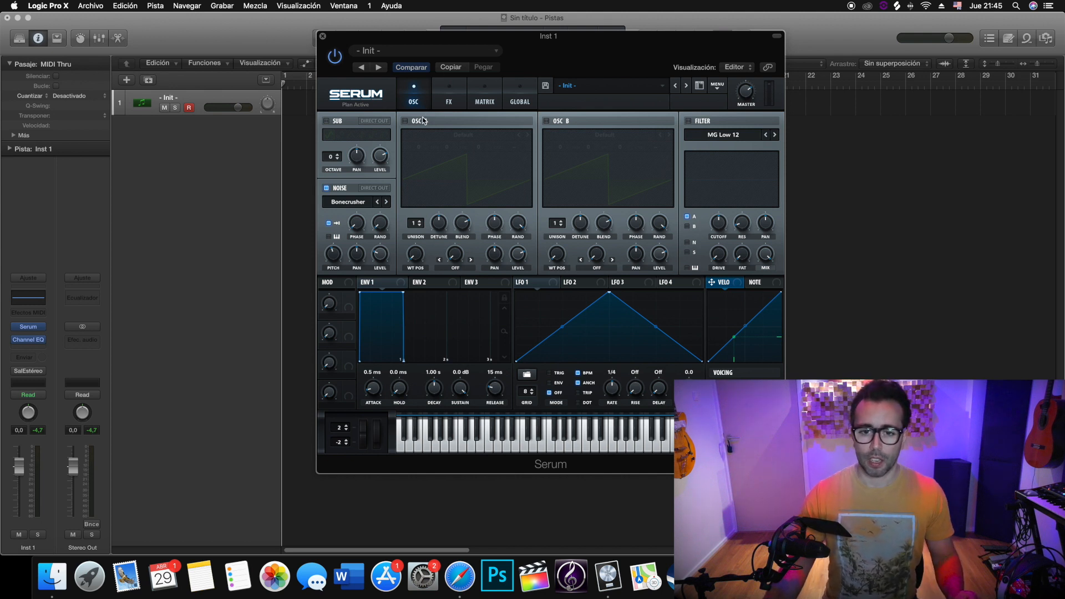
pyautogui.click(717, 86)
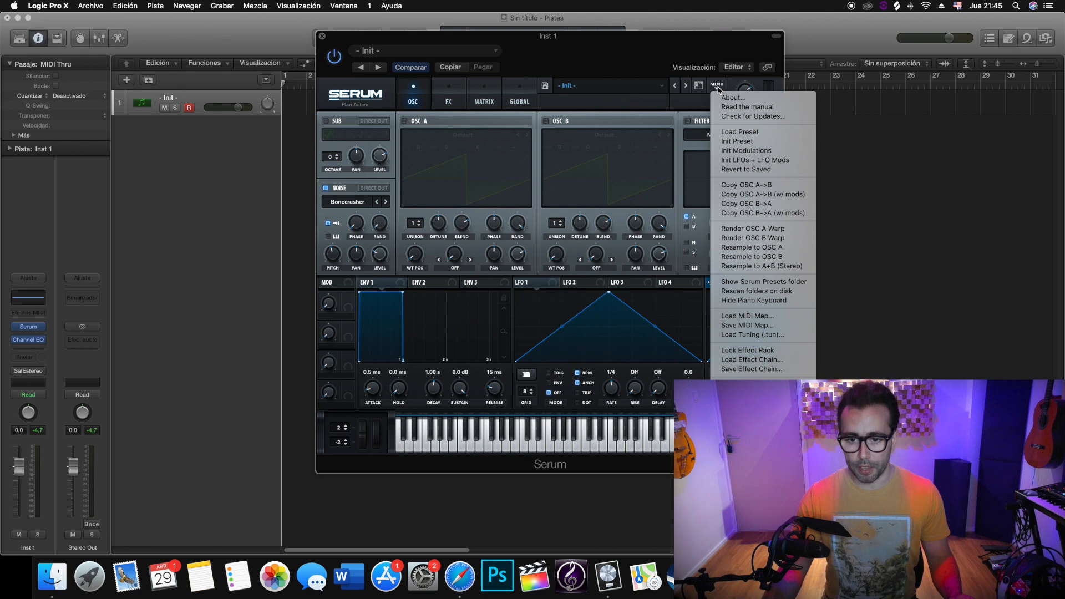
pyautogui.click(747, 253)
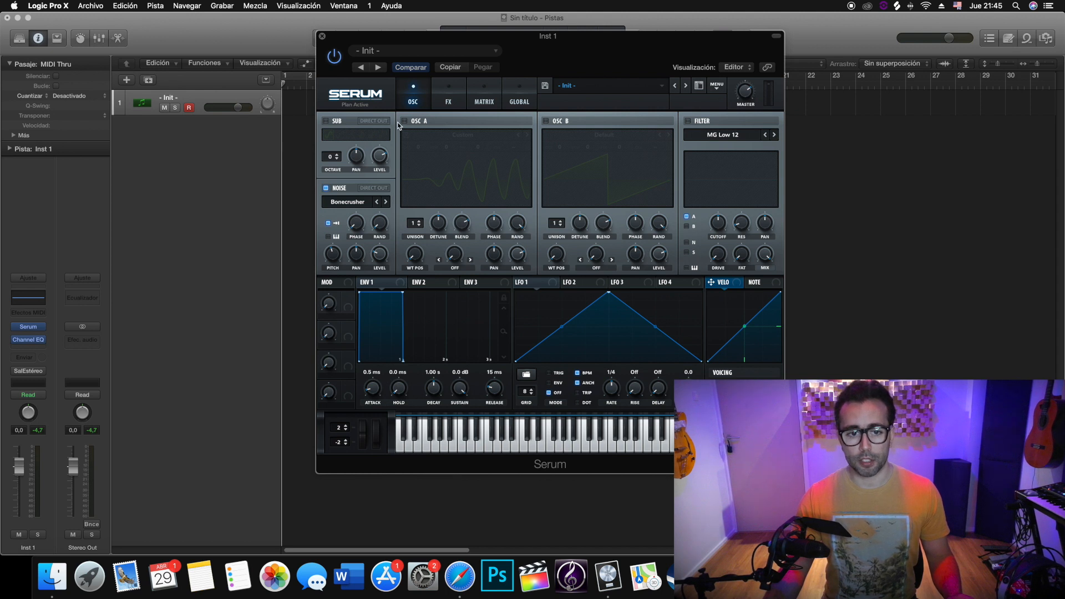
# - Enable oscillator A with the resampled Custom wavetable in 3D view, and turn off the noise oscillator
pyautogui.click(404, 122)
pyautogui.click(503, 184)
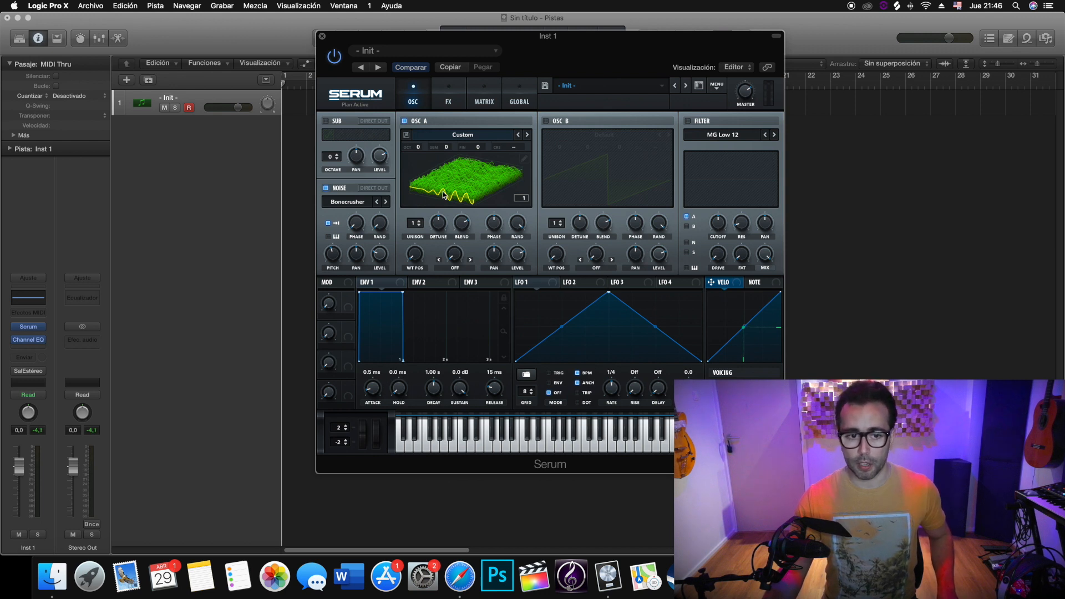
pyautogui.click(326, 188)
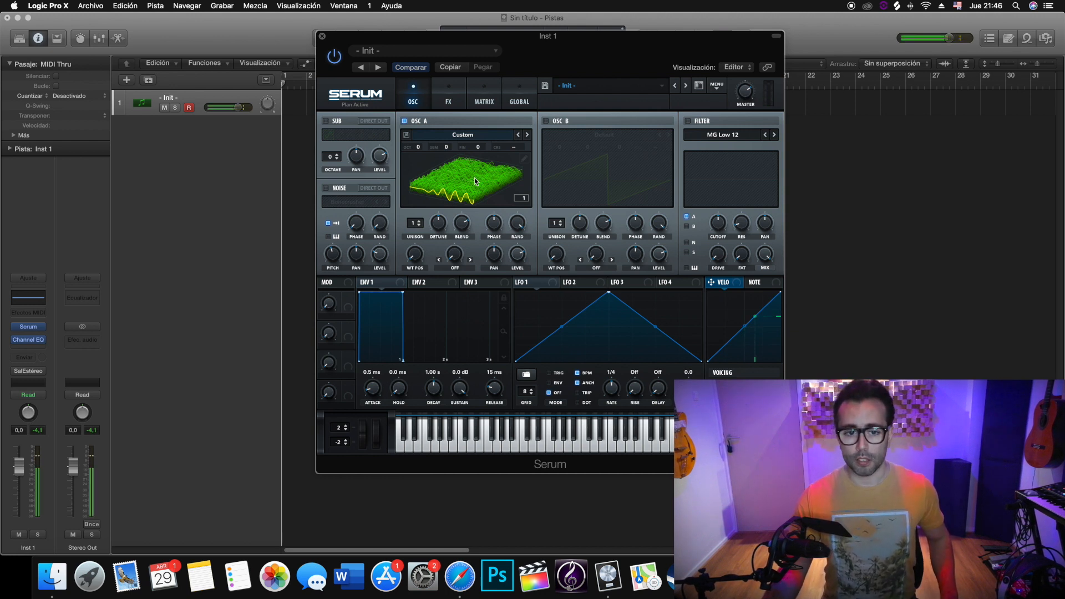
# - Sweep oscillator A's wavetable position up and back to frame 1, and lower its octave to -2
pyautogui.moveTo(413, 261); pyautogui.dragTo(422, 148)
pyautogui.moveTo(401, 241); pyautogui.dragTo(402, 309)
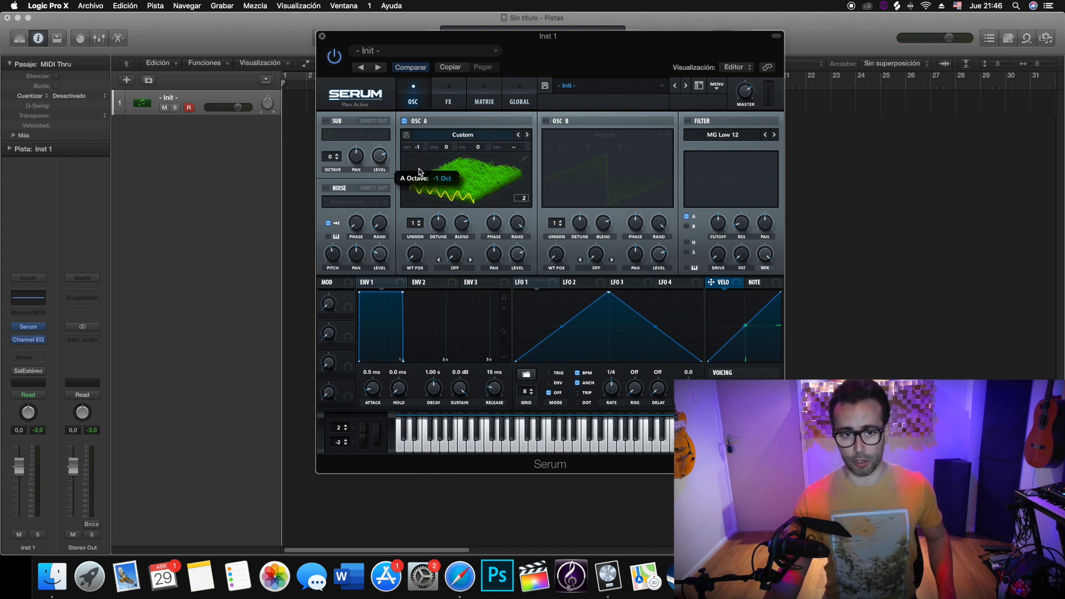
pyautogui.moveTo(409, 199); pyautogui.dragTo(411, 166)
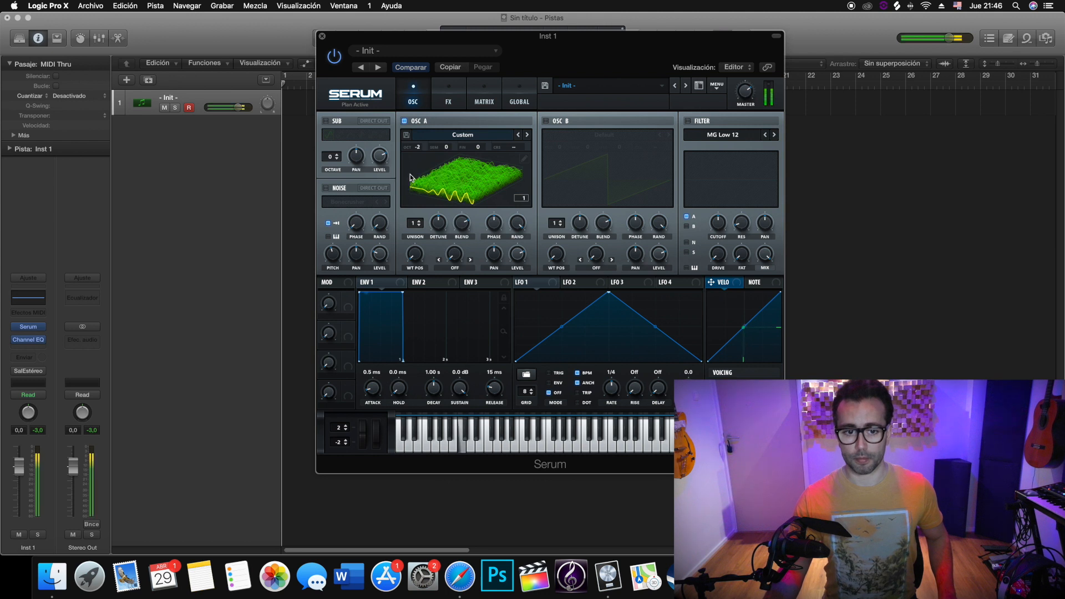
# - Reshape LFO 1 from a triangle into a rising ramp and assign it to oscillator A's wavetable position
pyautogui.moveTo(415, 257); pyautogui.dragTo(388, 236)
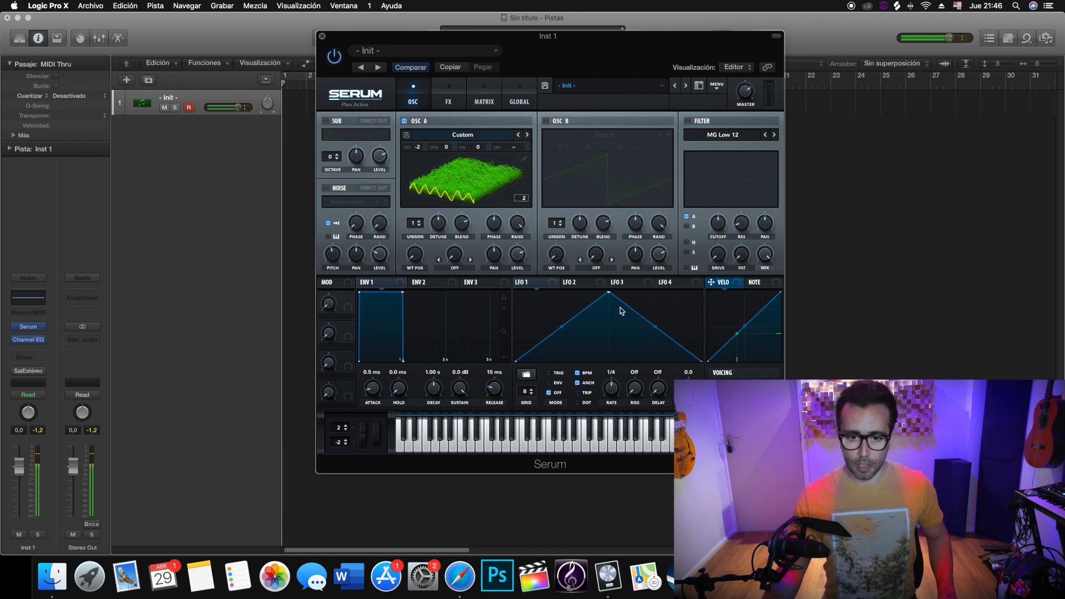
pyautogui.moveTo(609, 293); pyautogui.dragTo(714, 261)
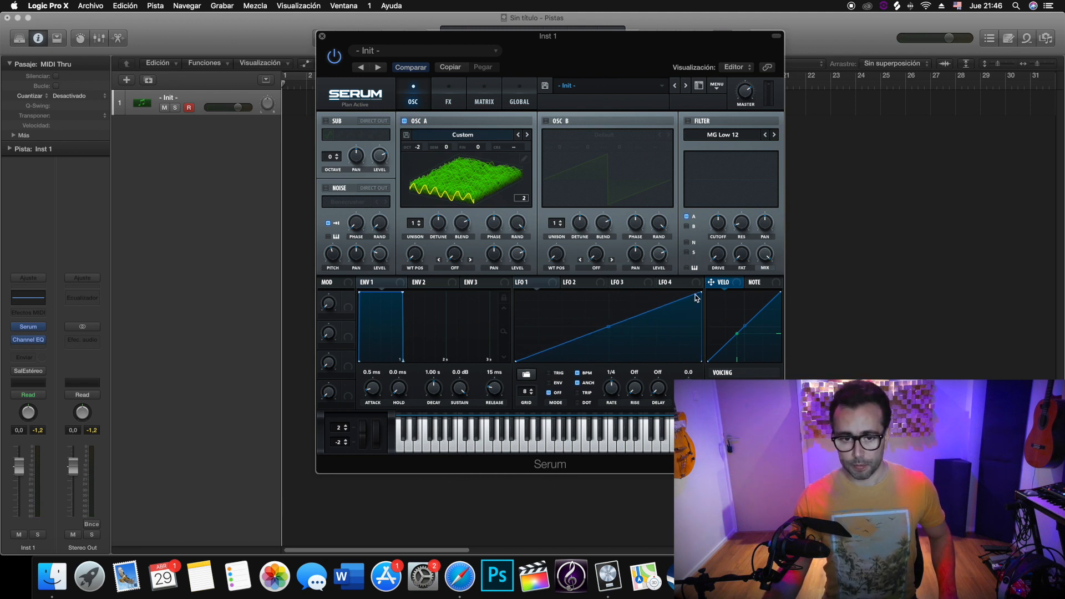
pyautogui.moveTo(517, 282); pyautogui.dragTo(416, 257)
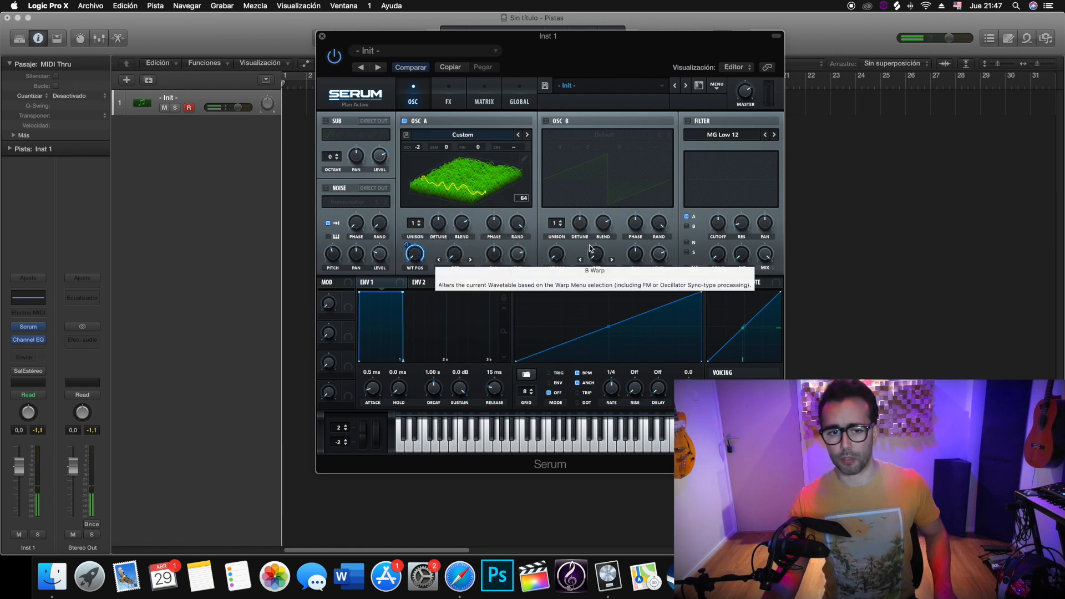
# - Open oscillator A's wavetable editor and apply the Remove DC Offset process to its frames
pyautogui.click(524, 158)
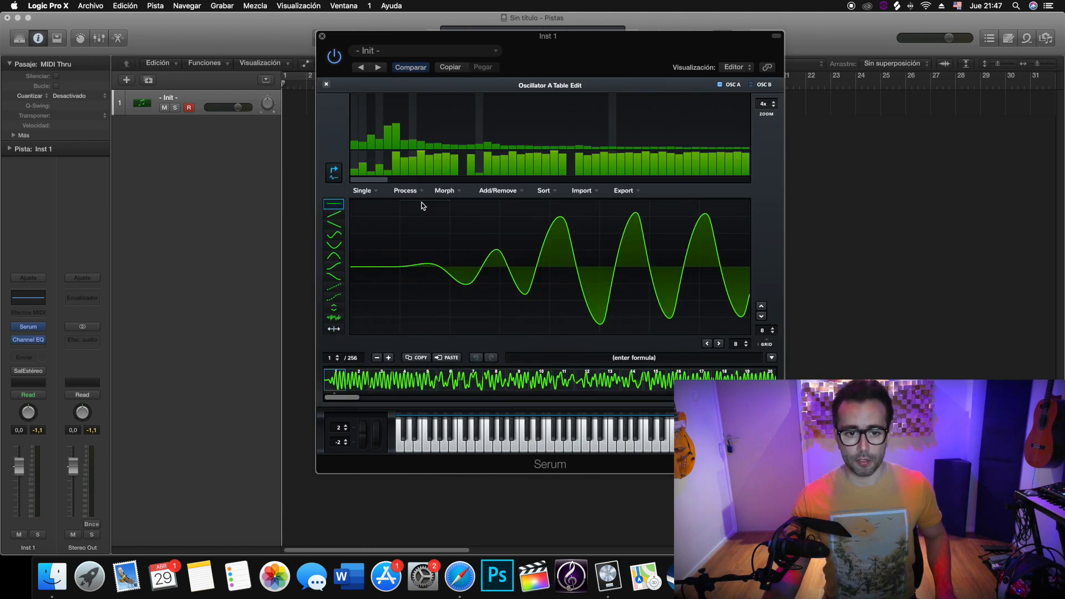
pyautogui.click(406, 190)
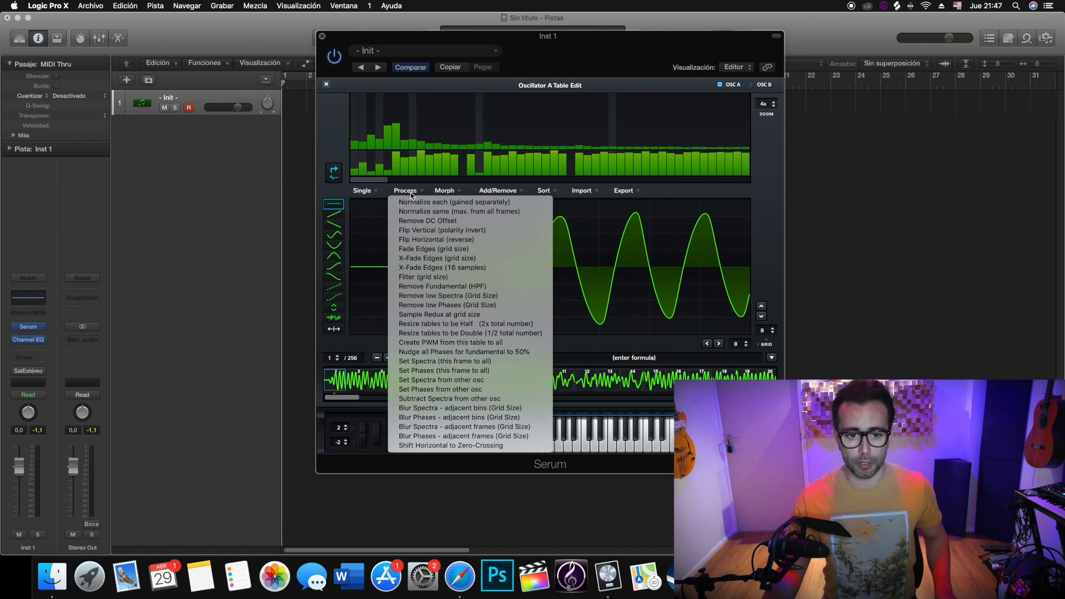
pyautogui.click(417, 221)
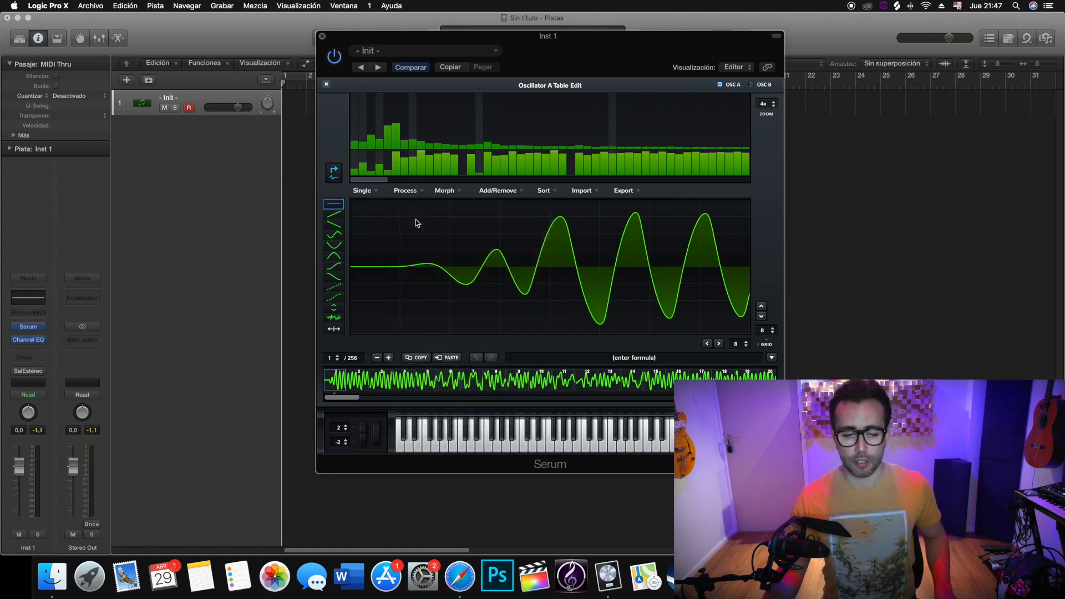
pyautogui.click(406, 190)
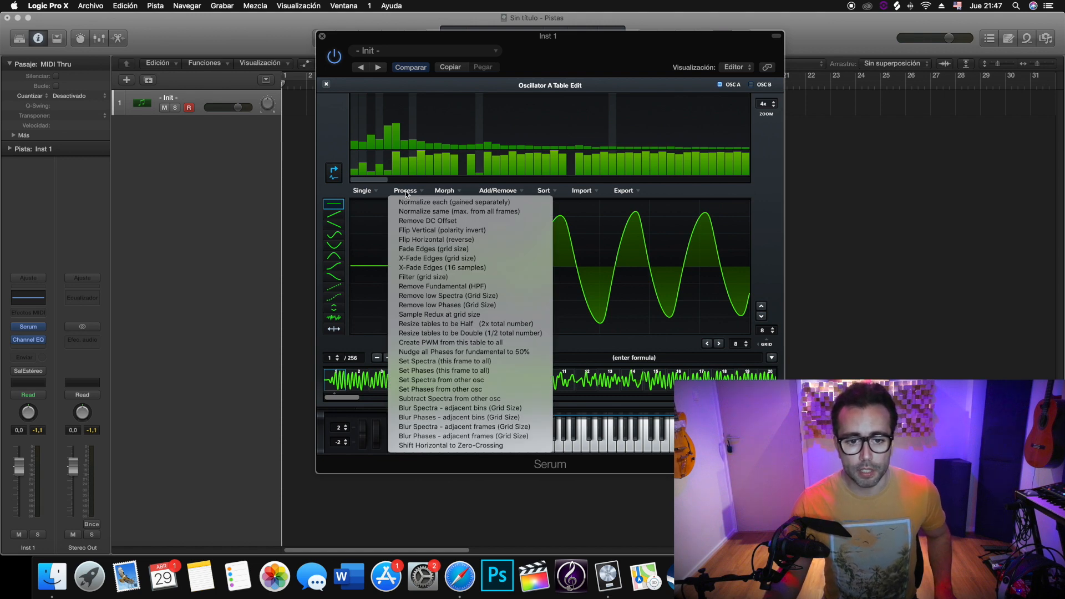
pyautogui.click(458, 190)
pyautogui.click(458, 190)
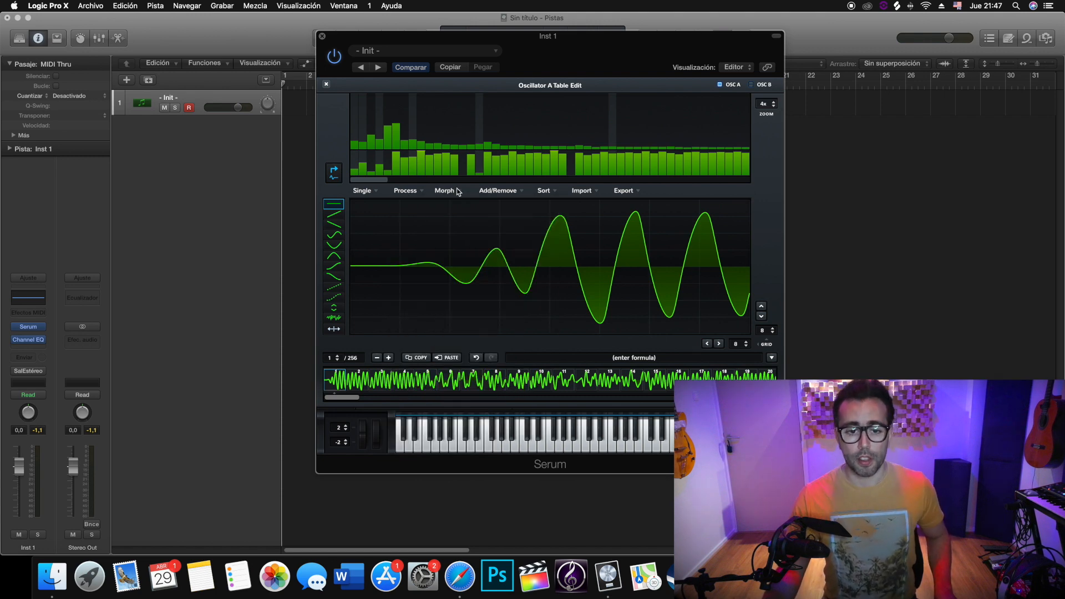
# - Apply Morph - Crossfade to oscillator A's wavetable frames
pyautogui.click(449, 192)
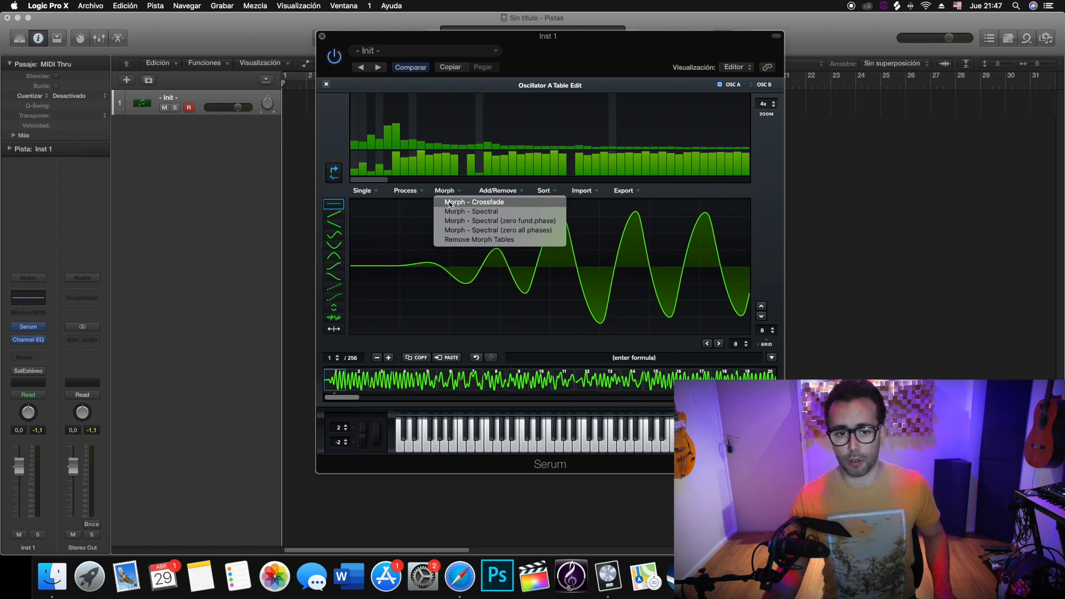
pyautogui.click(449, 202)
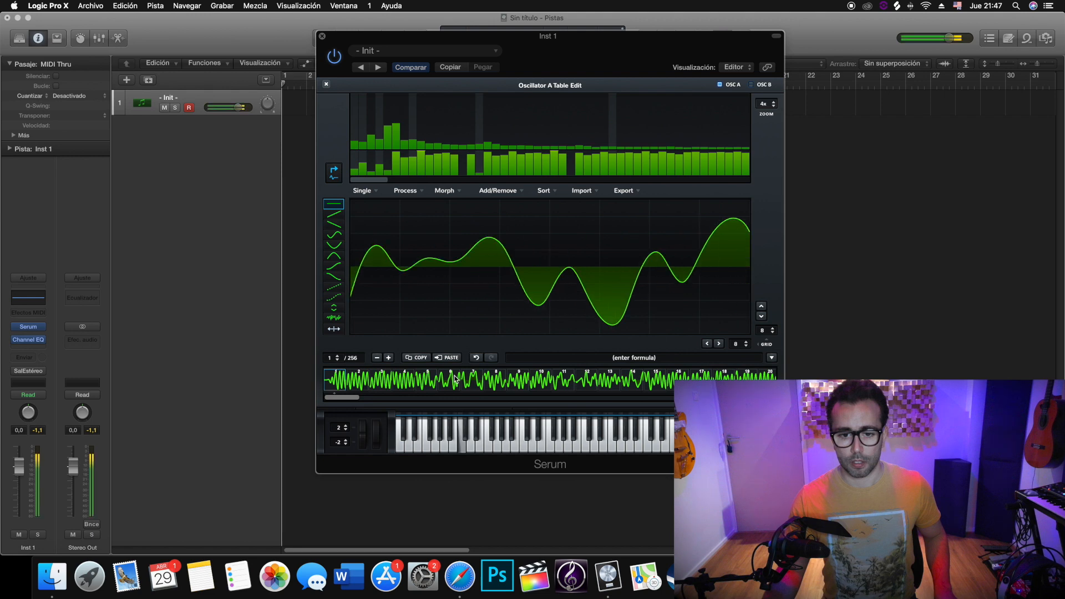
pyautogui.moveTo(455, 379); pyautogui.dragTo(588, 379)
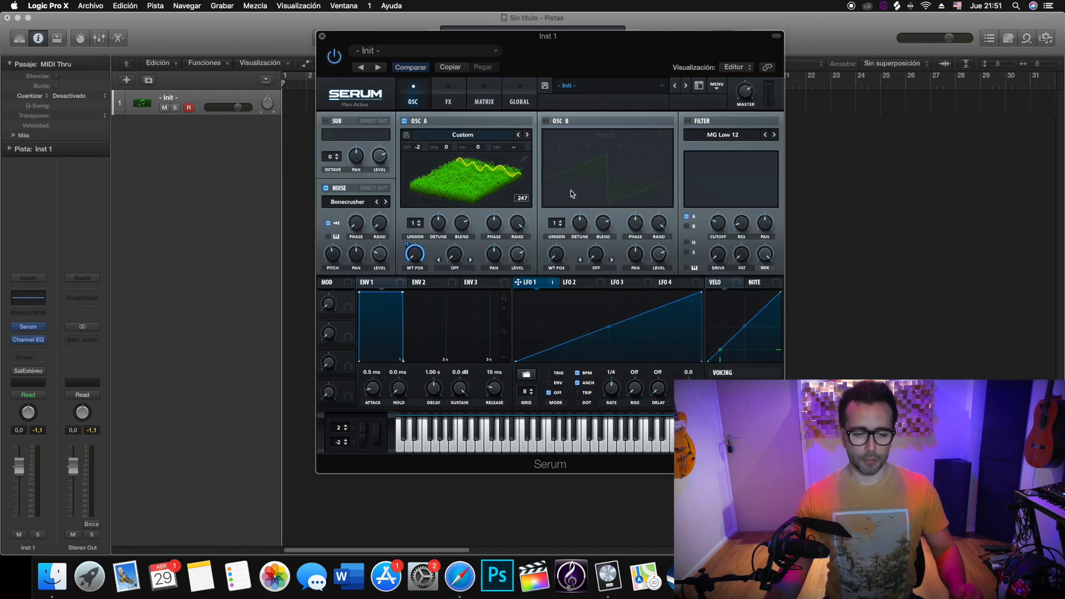
# - Bypass both the Distortion and Filter effects and return to the oscillator view
pyautogui.click(447, 91)
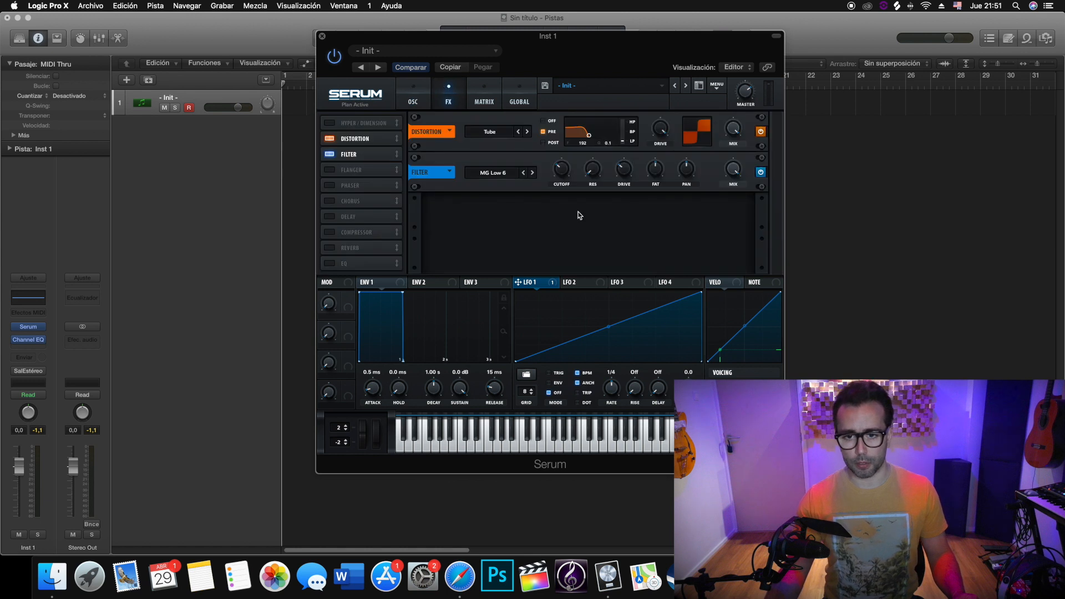
pyautogui.click(761, 132)
pyautogui.click(761, 173)
pyautogui.click(412, 97)
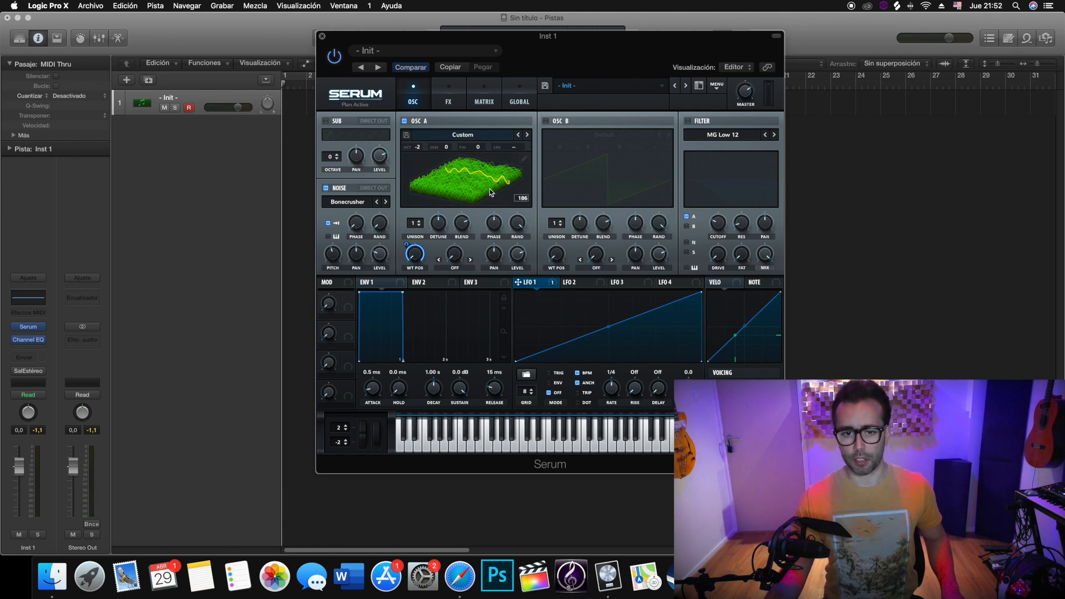
# - Enable the MG Low 12 filter on oscillator A and lower its cutoff to about 68 Hz
pyautogui.click(688, 121)
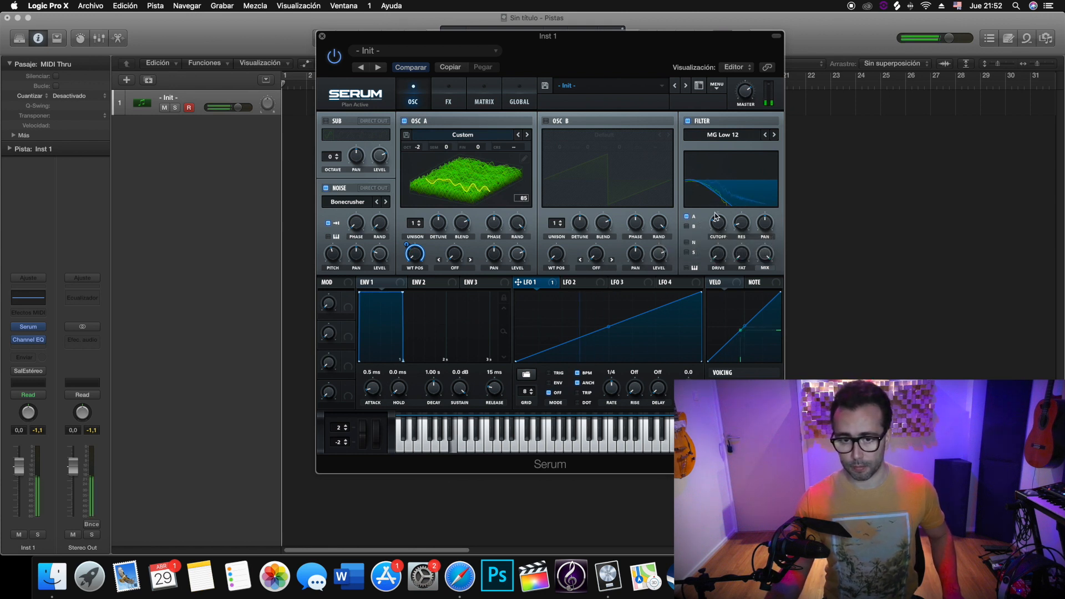
pyautogui.moveTo(718, 216)
pyautogui.moveTo(717, 210)
pyautogui.mouseDown()
pyautogui.moveTo(719, 192)
pyautogui.moveTo(720, 225)
pyautogui.mouseUp()
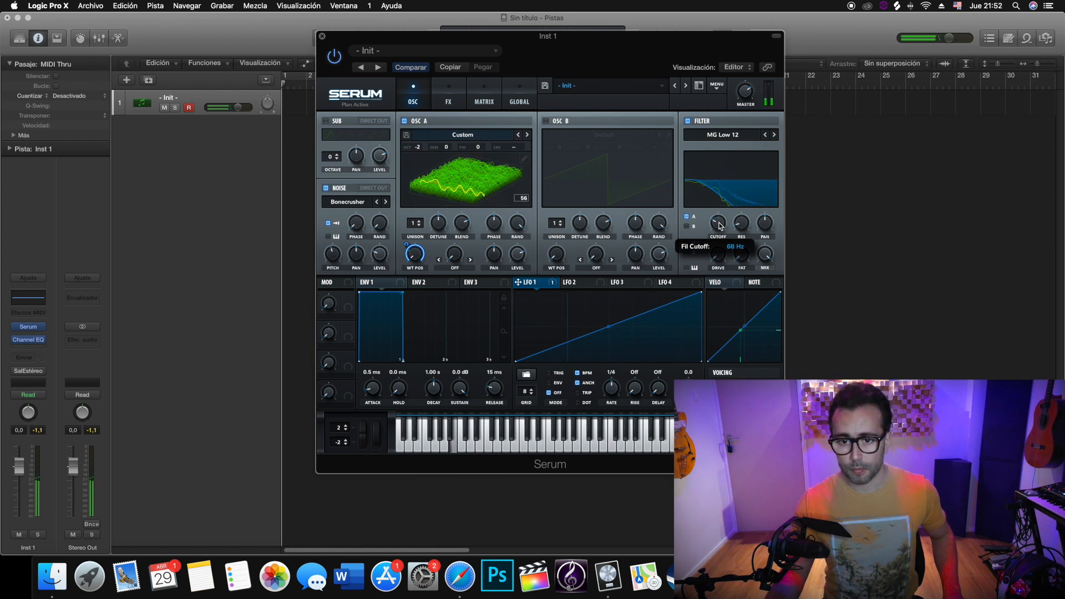
pyautogui.moveTo(720, 225); pyautogui.dragTo(720, 227)
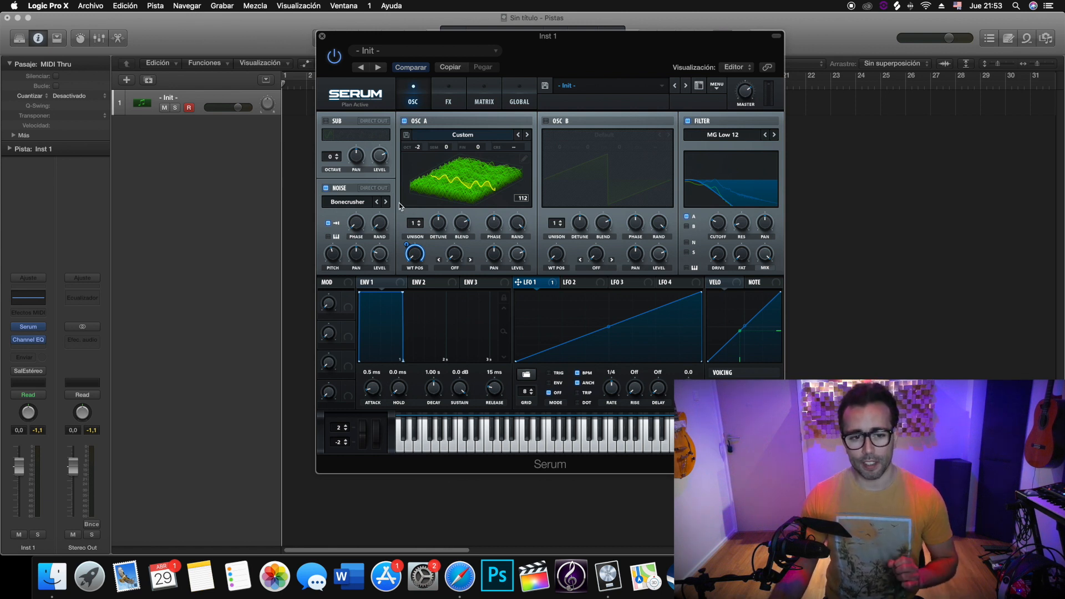
# - Turn off oscillator A and load the Paper Bag noise from Organics with keyboard pitch tracking on
pyautogui.click(404, 121)
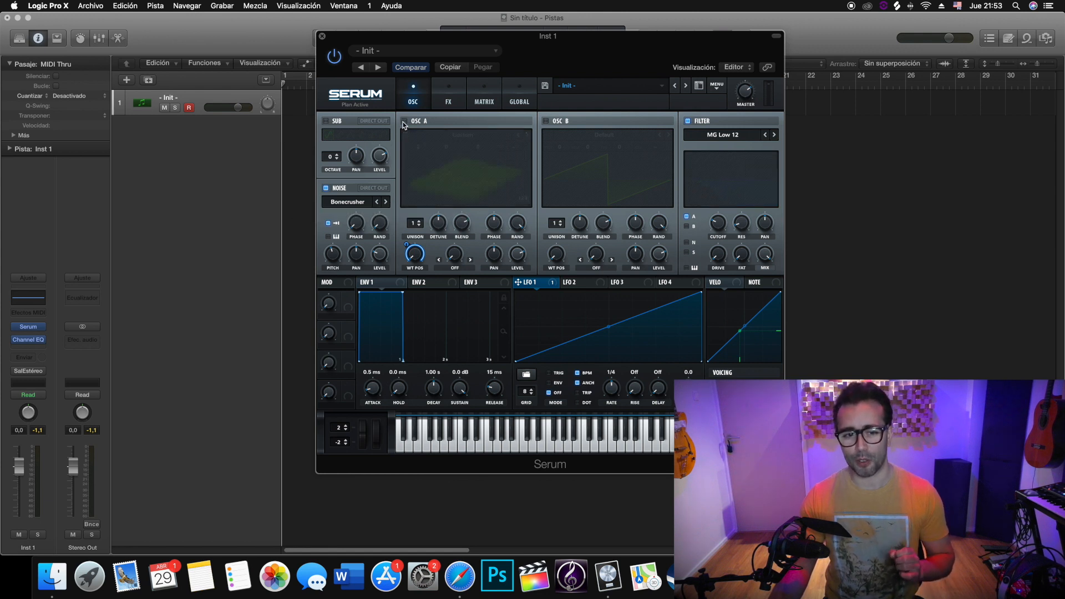
pyautogui.click(361, 206)
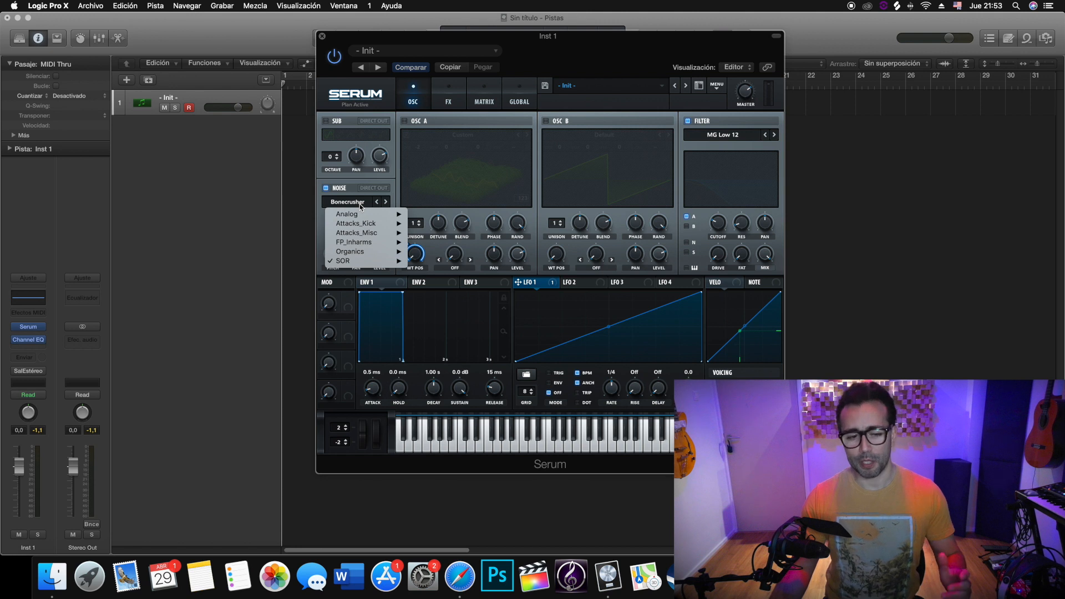
pyautogui.moveTo(356, 261)
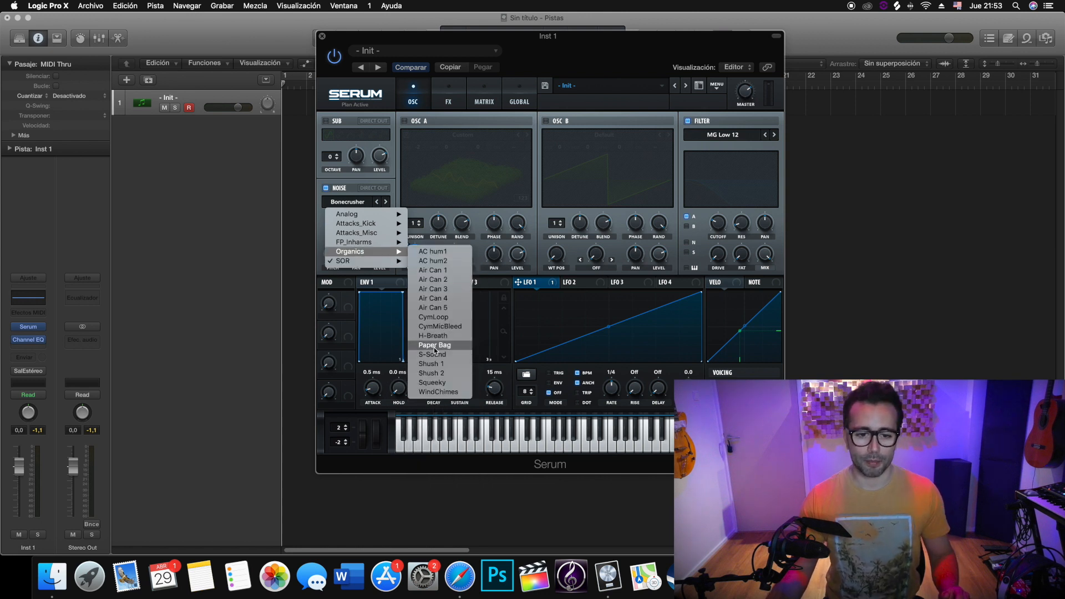
pyautogui.click(434, 347)
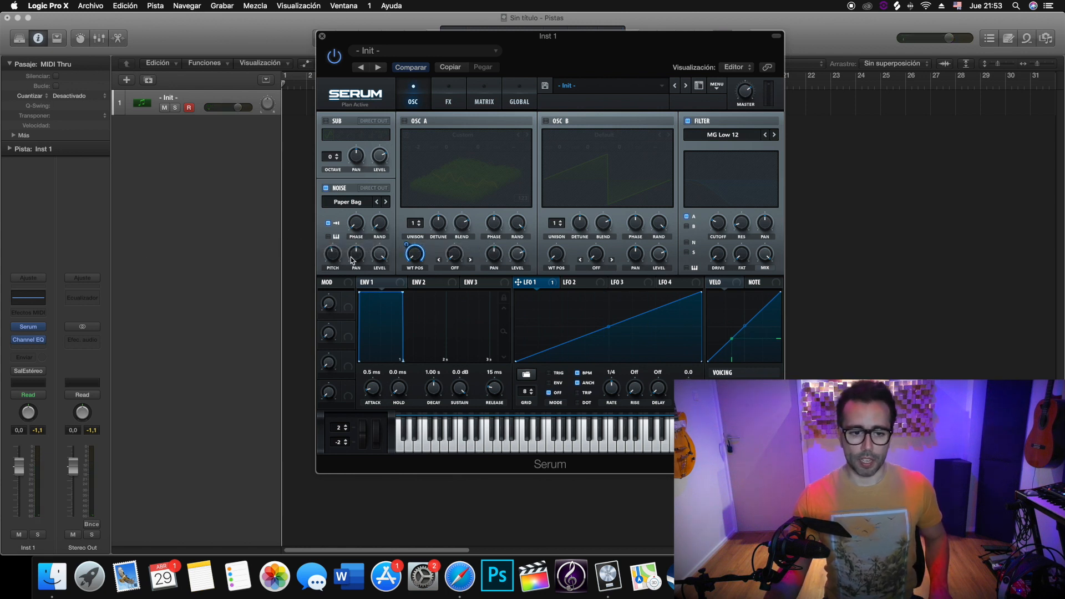
pyautogui.click(329, 238)
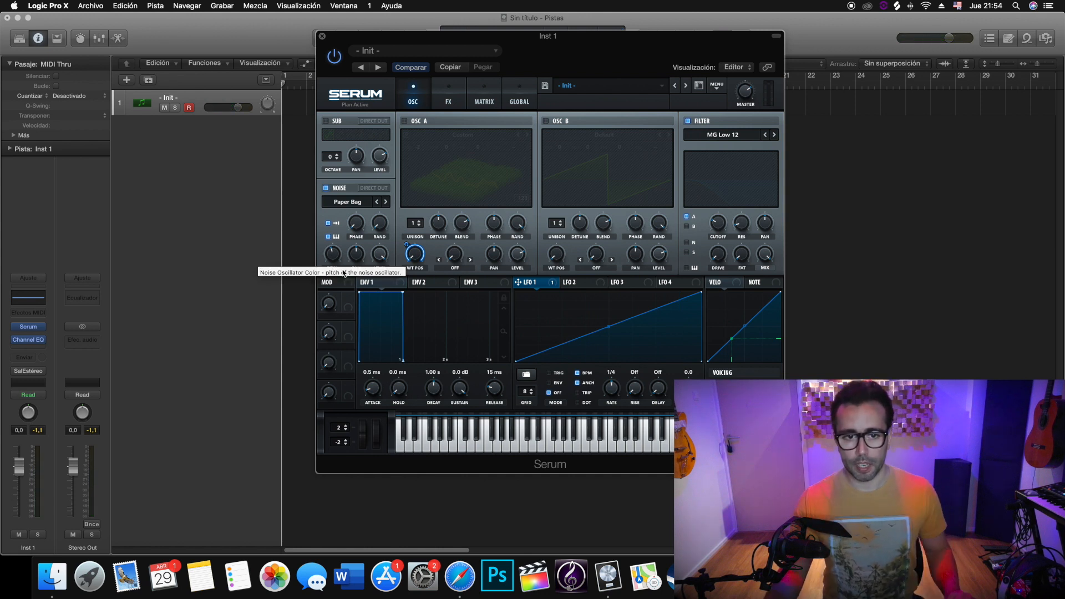
# - Reactivate the Distortion effect and change its type to Asym
pyautogui.click(449, 100)
pyautogui.click(760, 133)
pyautogui.click(509, 132)
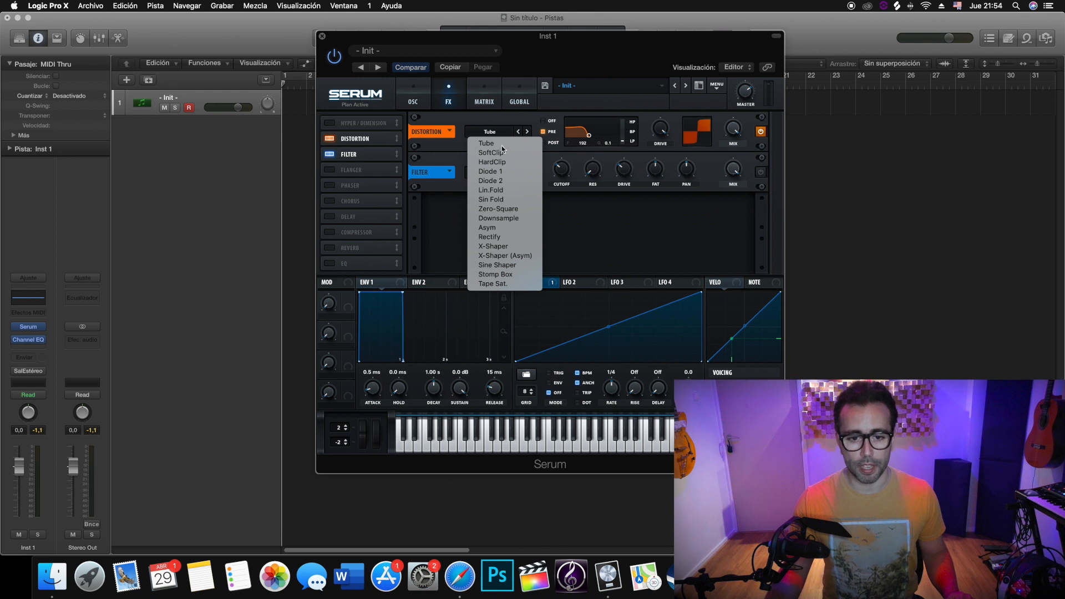
pyautogui.click(488, 227)
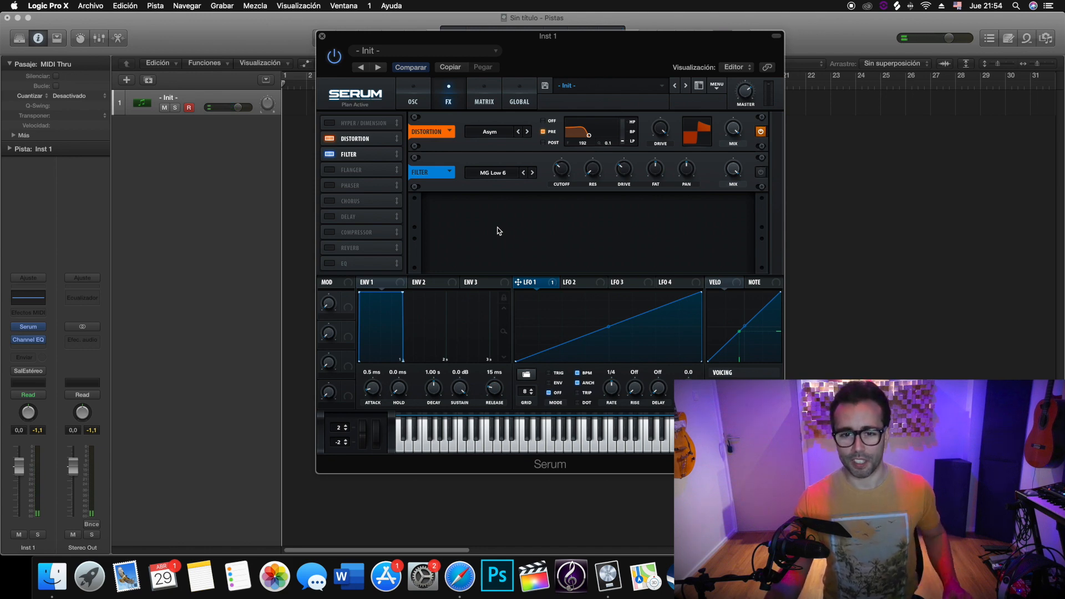
# - Move the Serum window aside and remove Distortion and Filter from the effects rack
pyautogui.moveTo(545, 36); pyautogui.dragTo(473, 41)
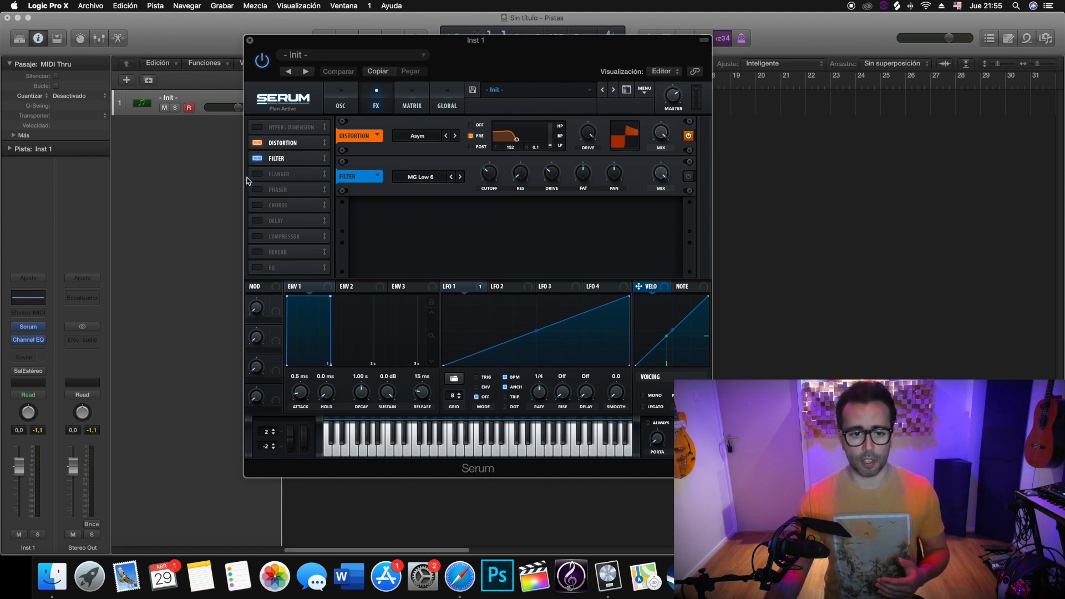
pyautogui.click(253, 141)
pyautogui.click(257, 160)
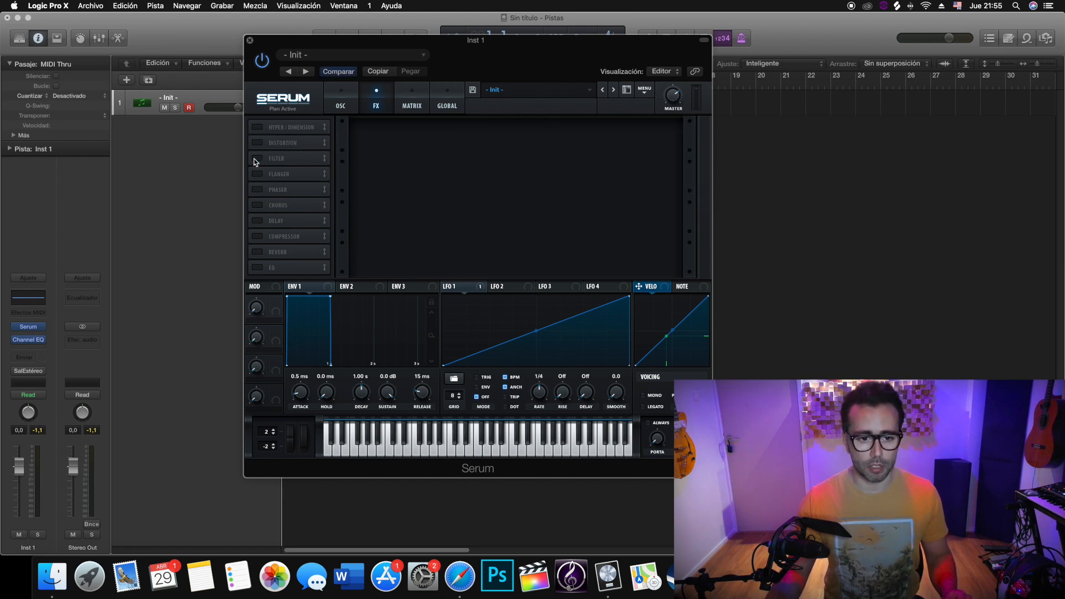
# - Enable Reverb as the first effect in the chain and raise its decay
pyautogui.moveTo(279, 259); pyautogui.dragTo(282, 132)
pyautogui.click(258, 127)
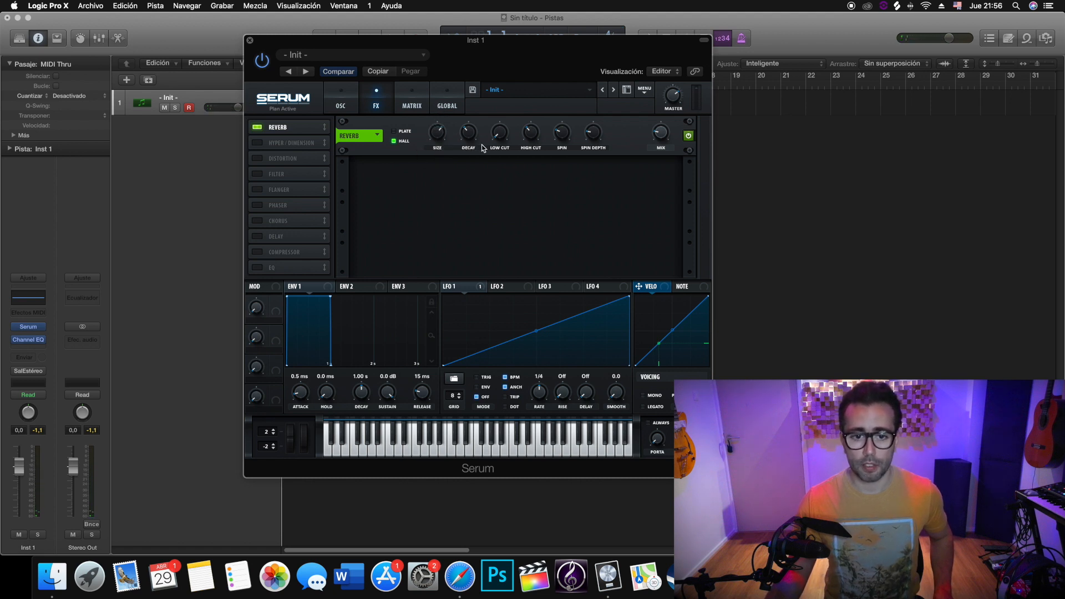
pyautogui.moveTo(470, 139); pyautogui.dragTo(475, 109)
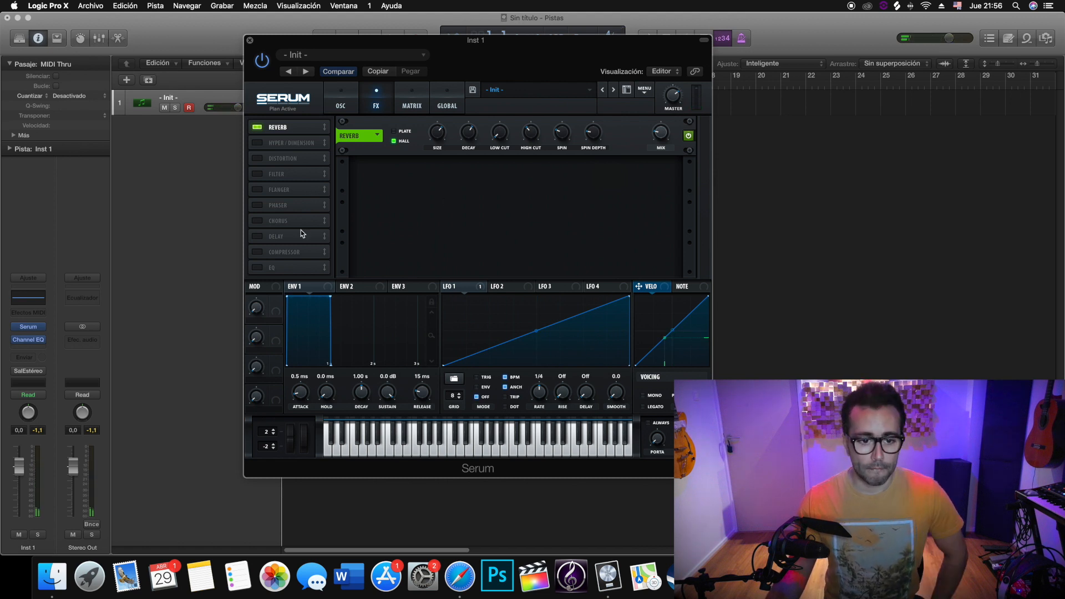
# - Add Delay directly after Reverb in the effects chain and lower its feedback
pyautogui.click(271, 240)
pyautogui.moveTo(272, 239); pyautogui.dragTo(290, 141)
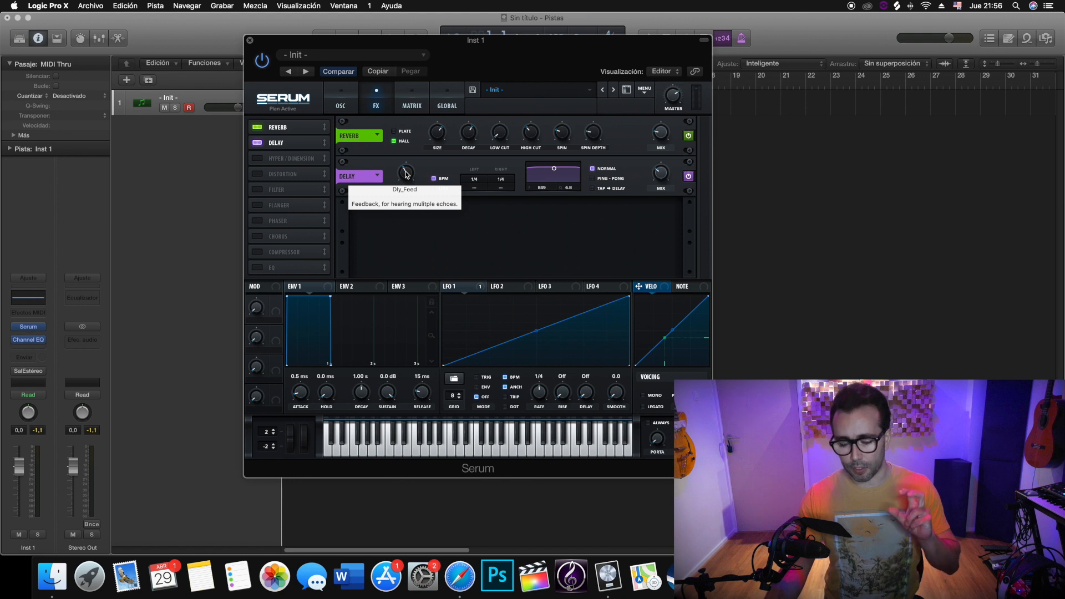
pyautogui.moveTo(406, 174); pyautogui.dragTo(397, 207)
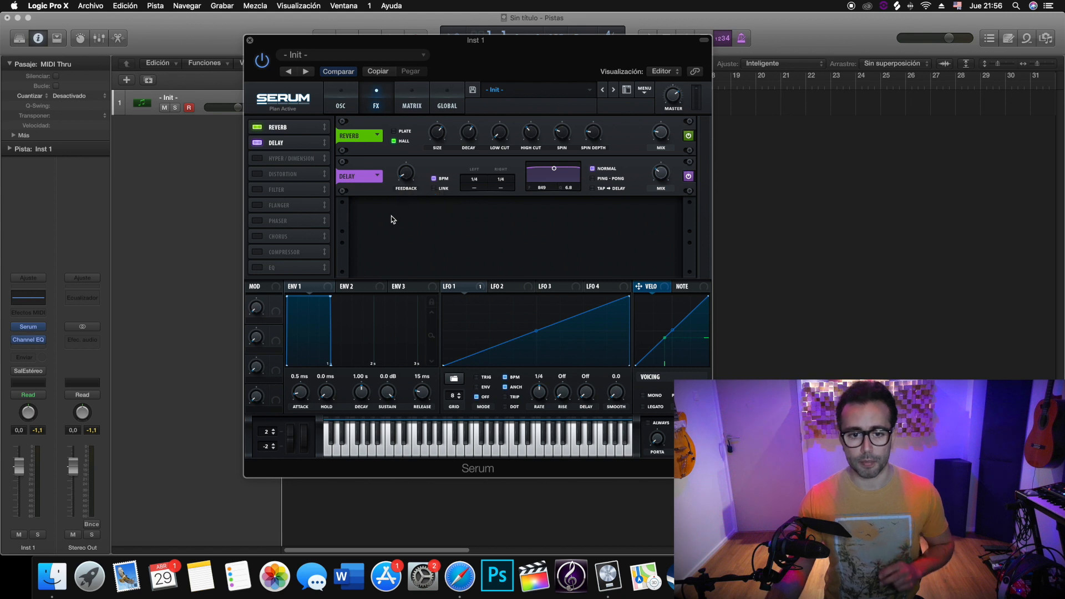
# - Link the left and right delay times at 2 bar and set the delay's filter to about 71 Hz with Q 0.8
pyautogui.click(434, 189)
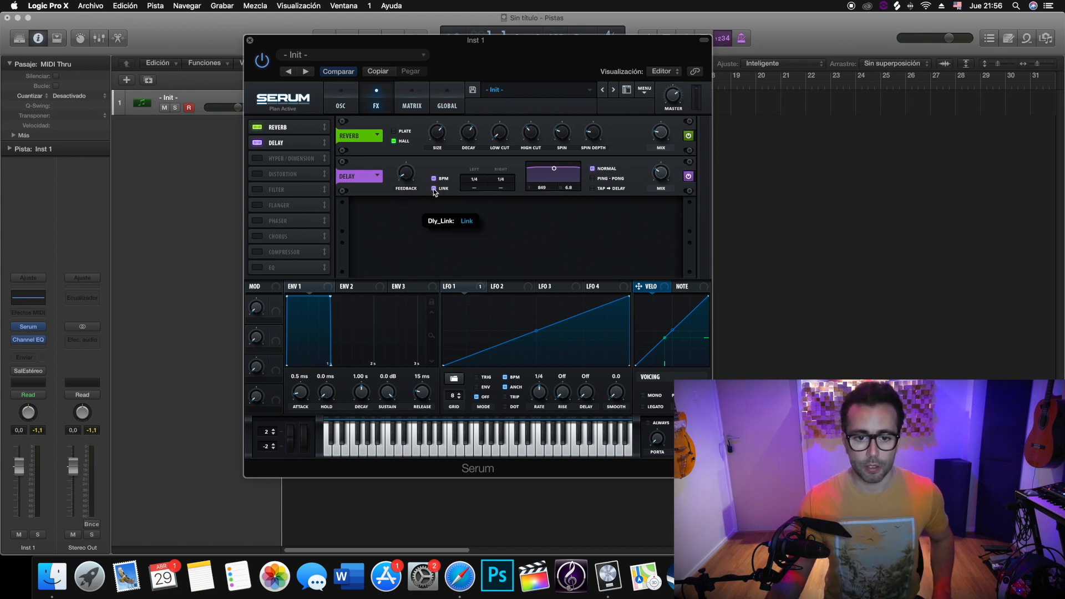
pyautogui.moveTo(475, 181)
pyautogui.mouseDown()
pyautogui.moveTo(474, 143)
pyautogui.moveTo(468, 165)
pyautogui.mouseUp()
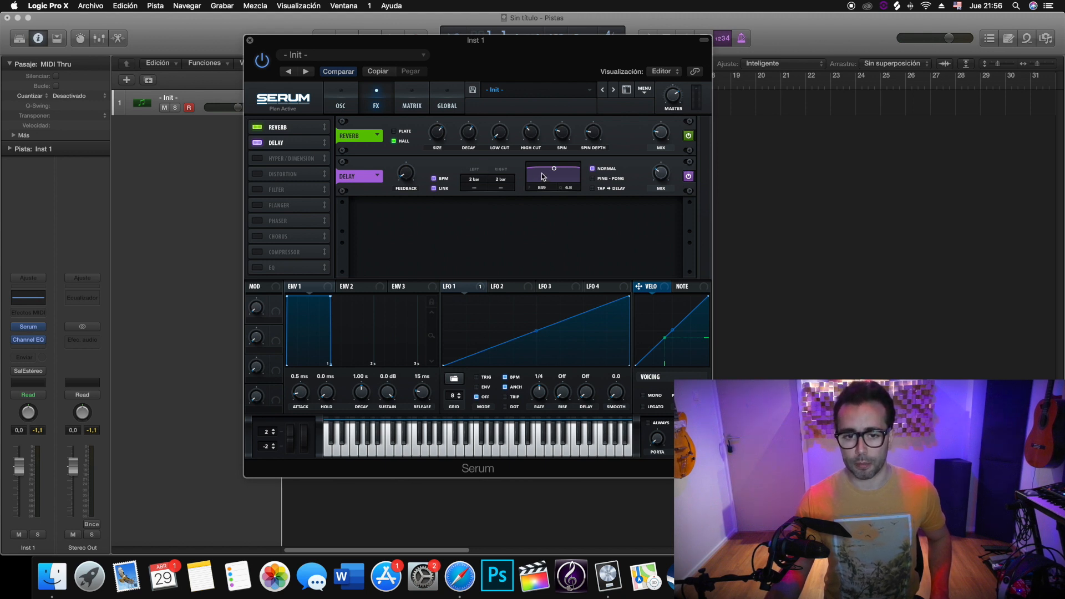
pyautogui.moveTo(554, 168); pyautogui.dragTo(536, 198)
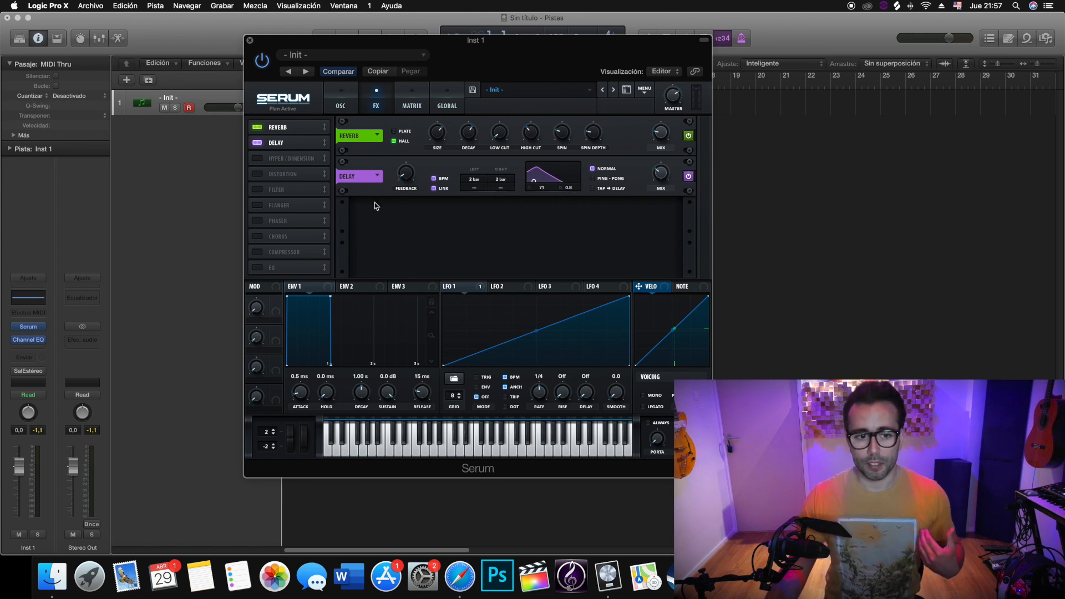
# - Enable Distortion and Compressor and place them in that order directly after Delay in the effects chain
pyautogui.click(268, 177)
pyautogui.moveTo(268, 178); pyautogui.dragTo(269, 158)
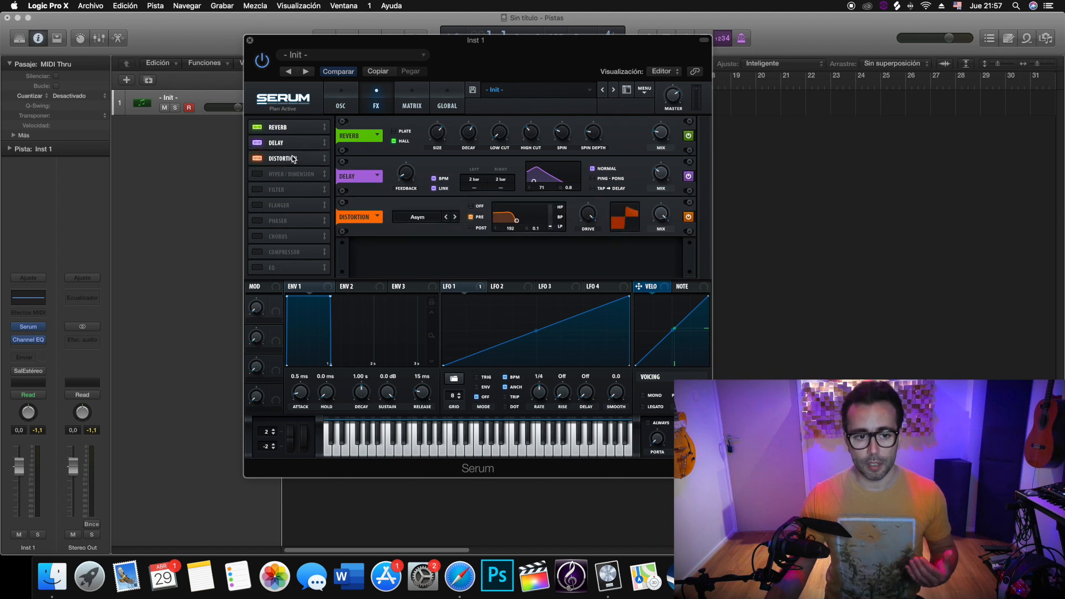
pyautogui.click(257, 254)
pyautogui.moveTo(267, 253); pyautogui.dragTo(287, 174)
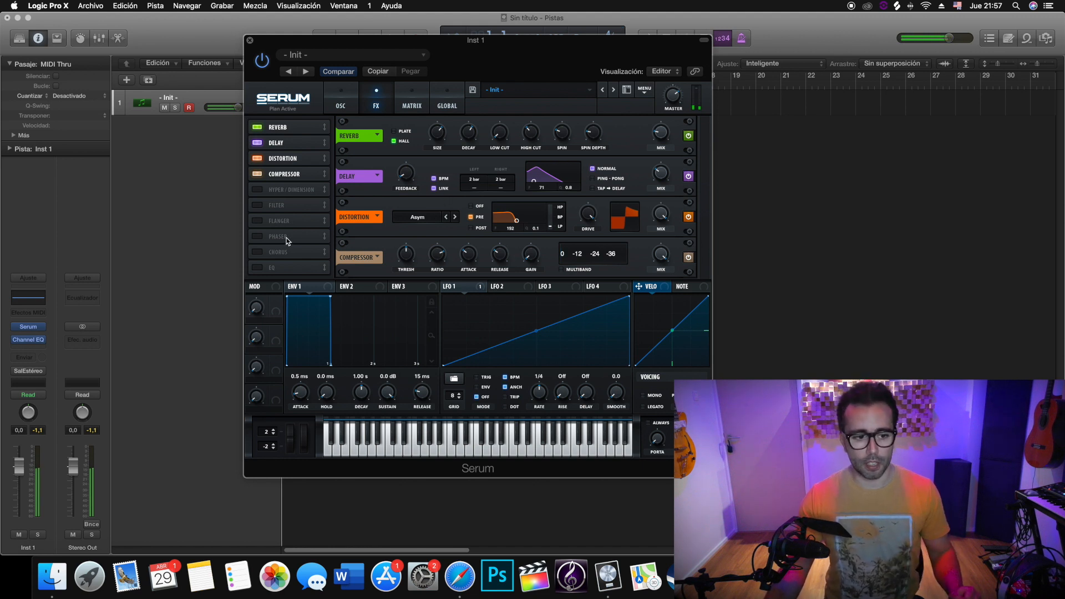
# - Inspect the high-frequency range in the track's Channel EQ and close the equalizer
pyautogui.click(24, 338)
pyautogui.moveTo(514, 55); pyautogui.dragTo(520, 56)
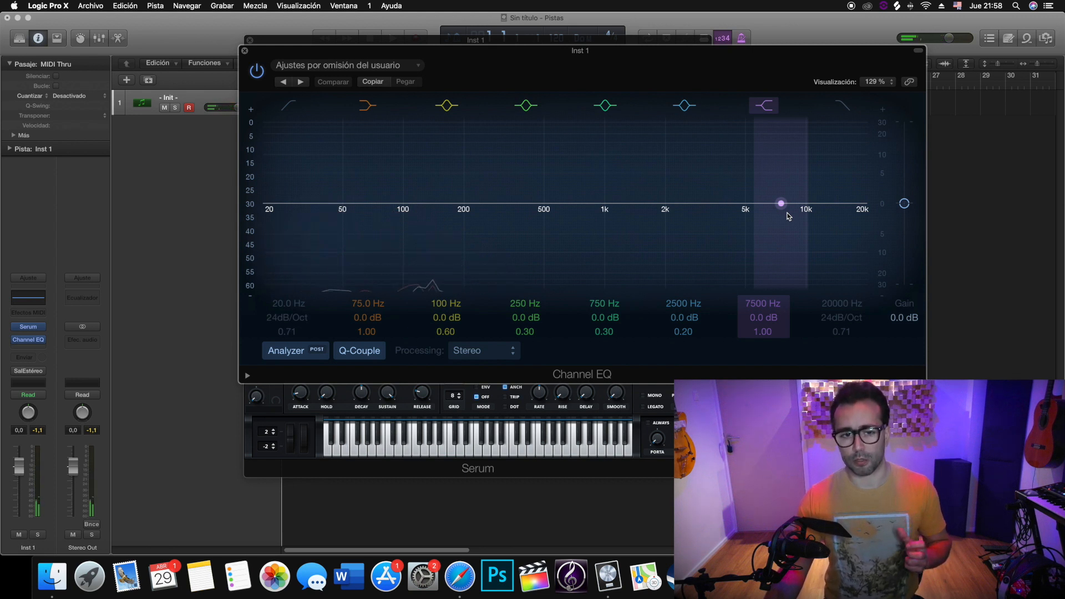
pyautogui.click(245, 51)
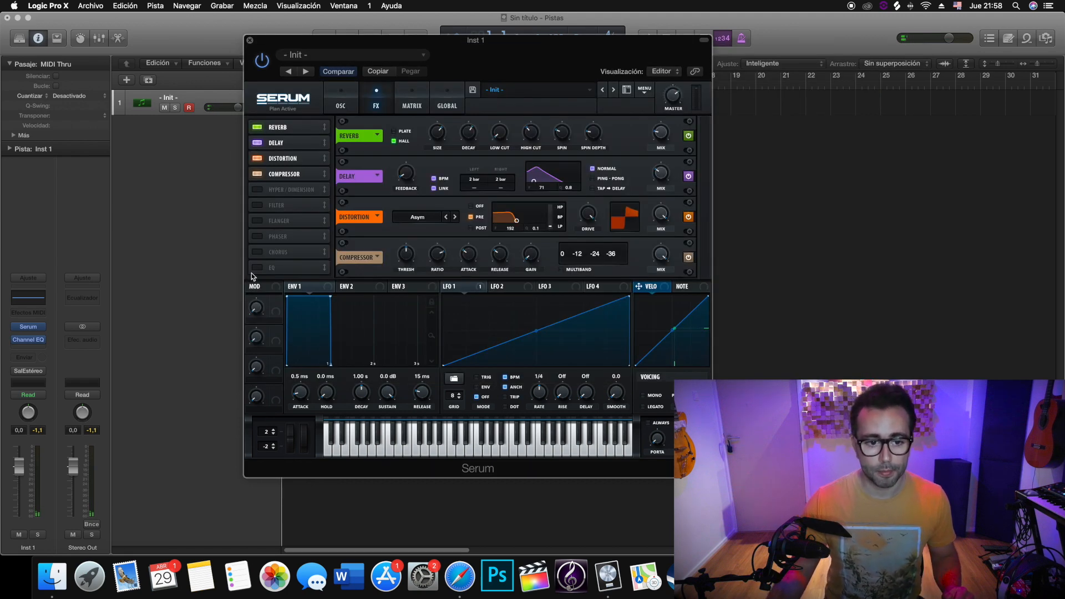
# - Add the MG Low 6 Filter effect after Compressor, switch it on and lower its cutoff
pyautogui.click(255, 207)
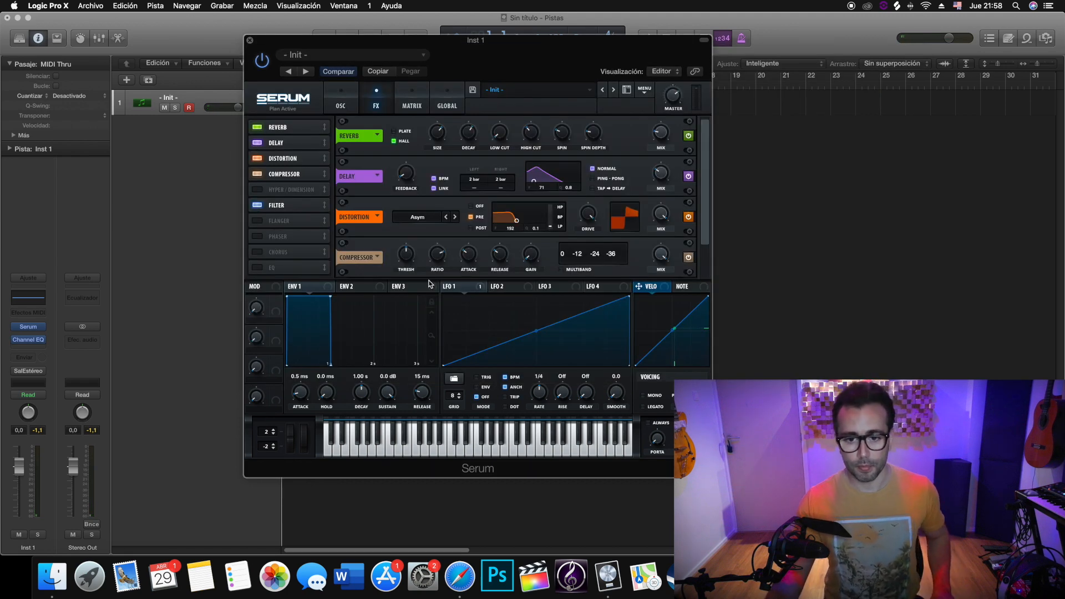
pyautogui.moveTo(707, 172); pyautogui.dragTo(707, 239)
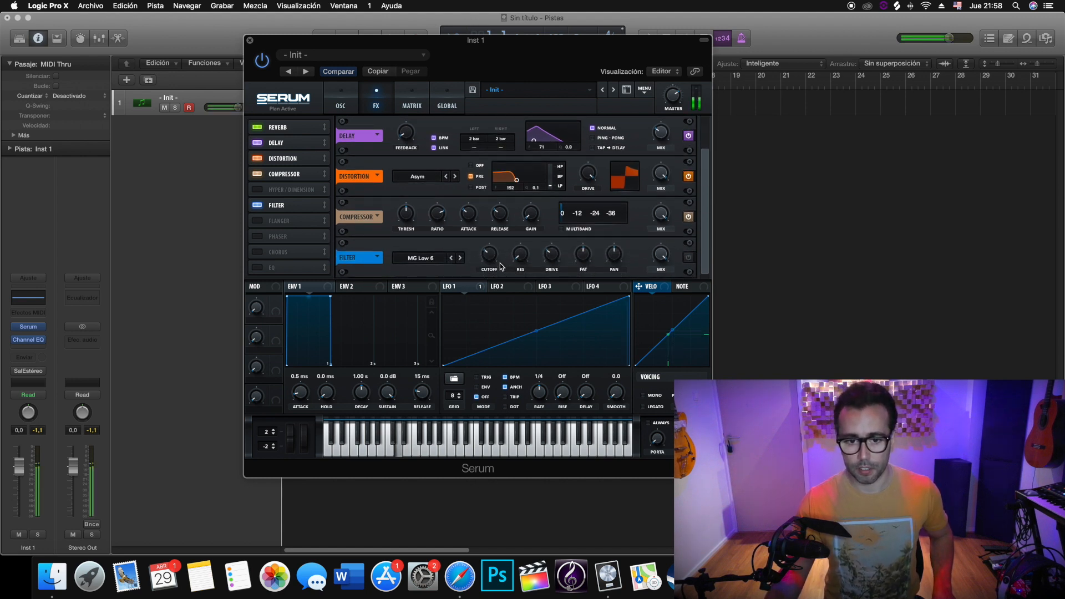
pyautogui.moveTo(488, 257); pyautogui.dragTo(489, 210)
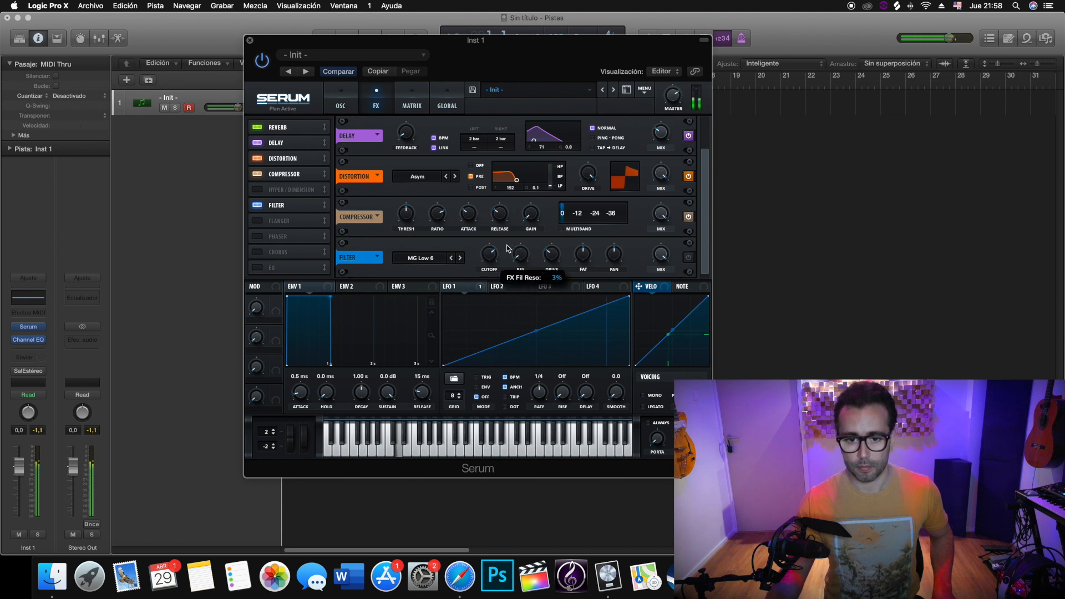
pyautogui.click(690, 258)
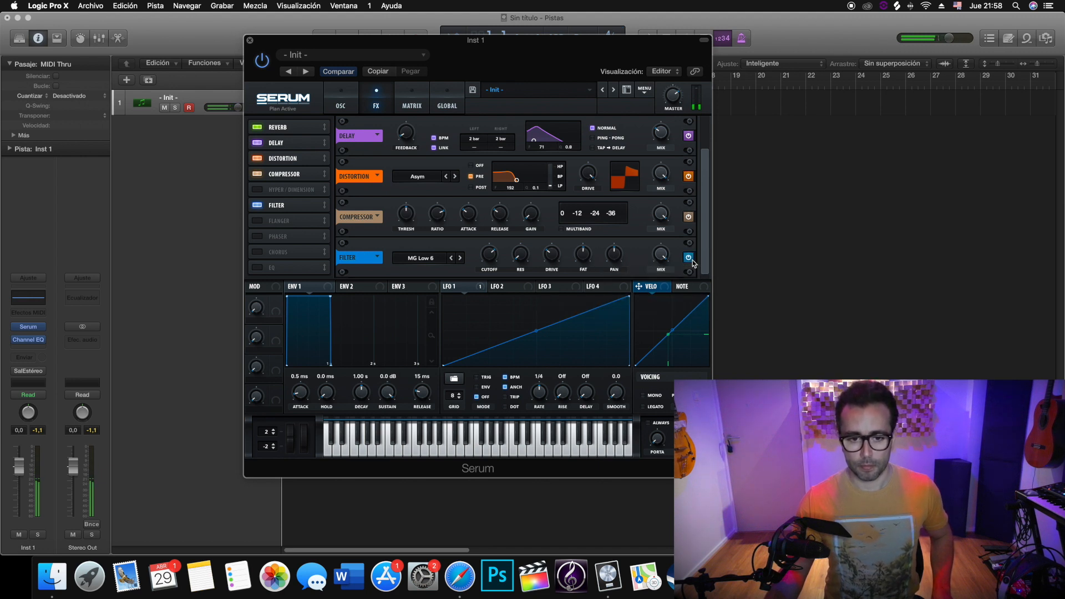
pyautogui.moveTo(488, 273)
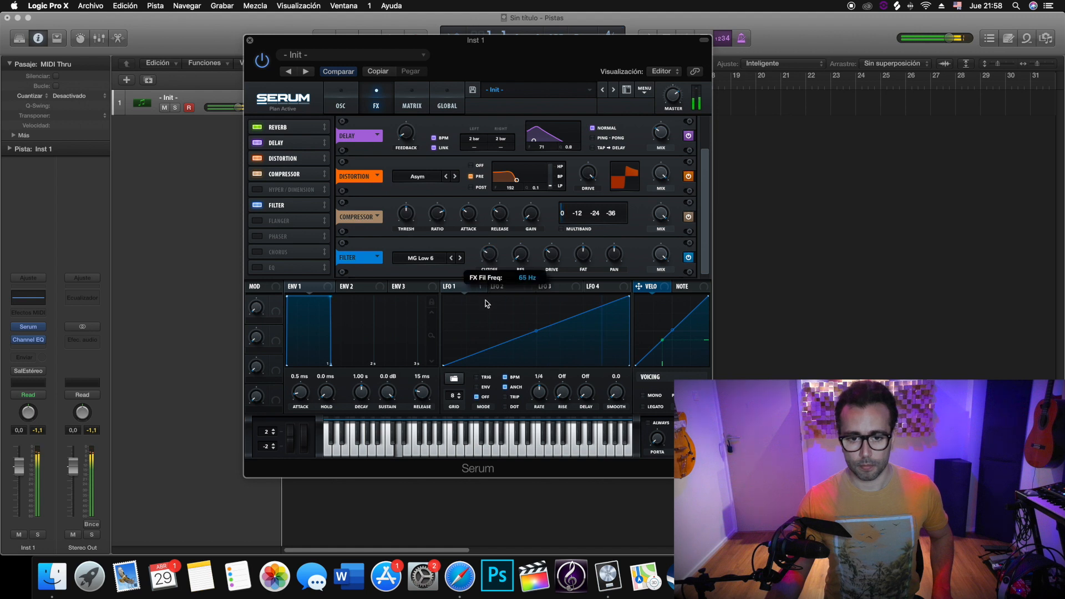
pyautogui.moveTo(485, 301); pyautogui.dragTo(485, 292)
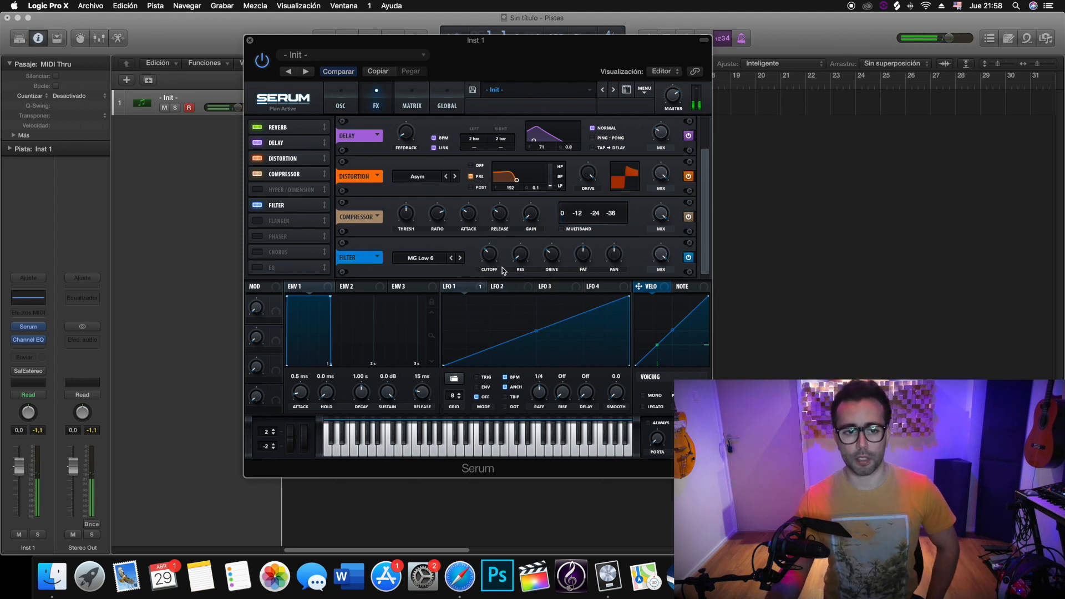
# - Switch on oscillator A and check it against the effects chain
pyautogui.click(334, 89)
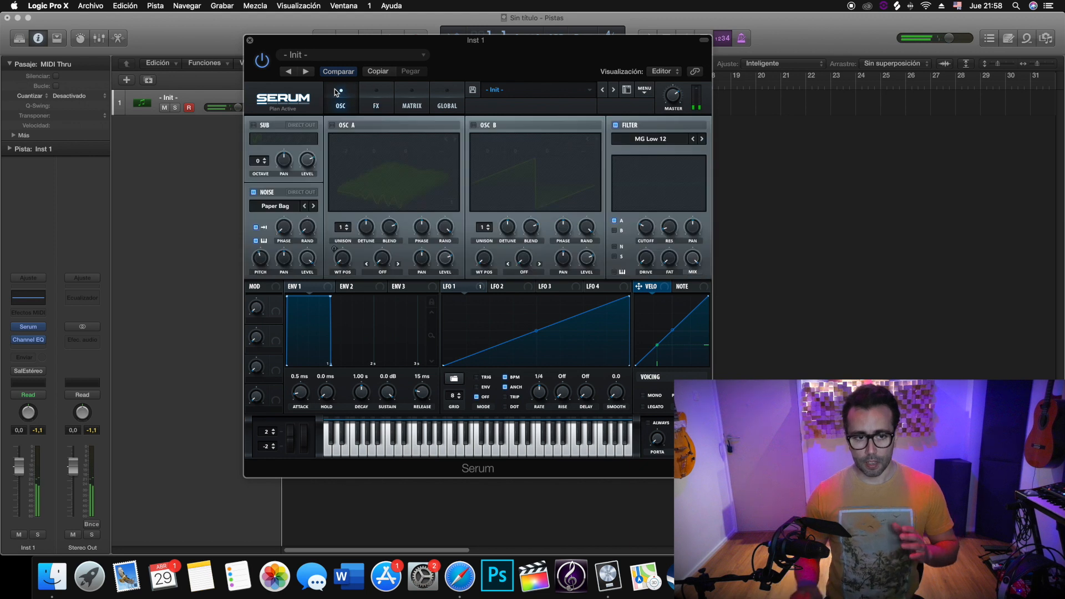
pyautogui.click(333, 125)
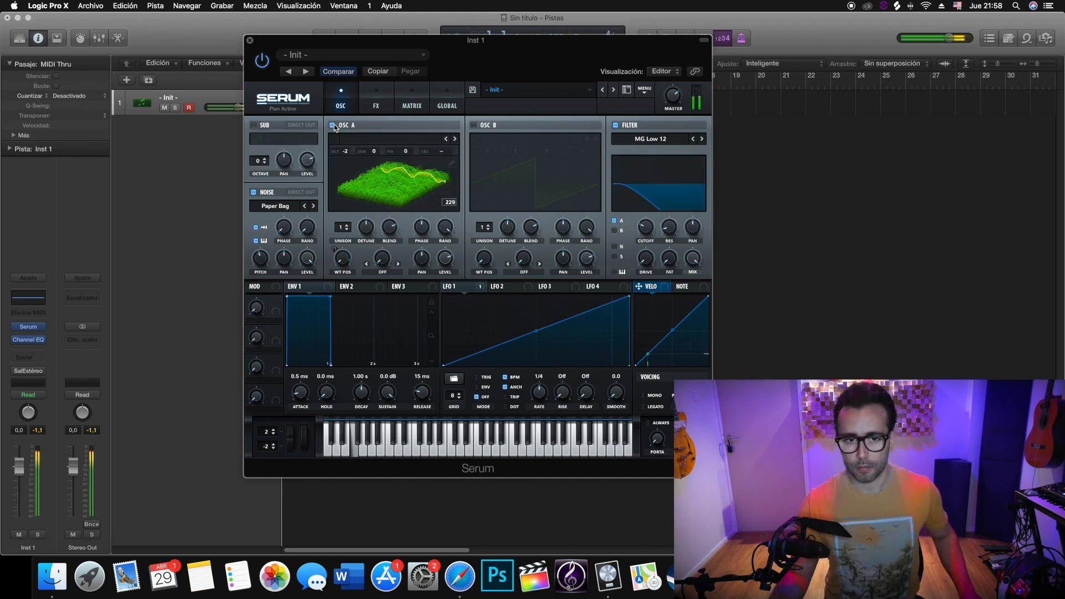
pyautogui.click(377, 101)
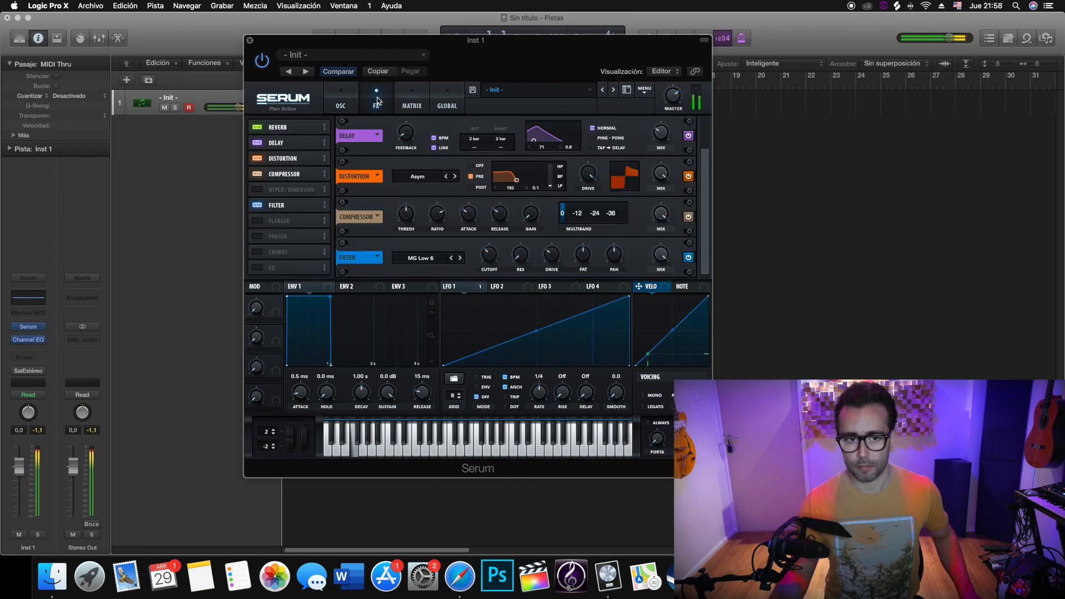
pyautogui.click(342, 100)
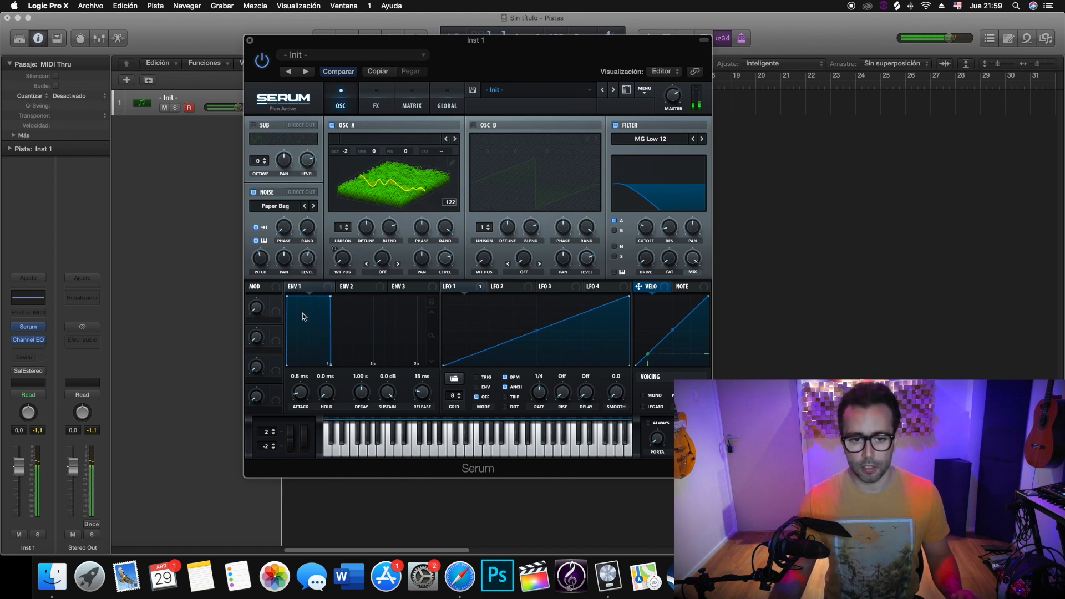
# - Raise the level of oscillator A and the level of the Paper Bag noise oscillator
pyautogui.moveTo(444, 269)
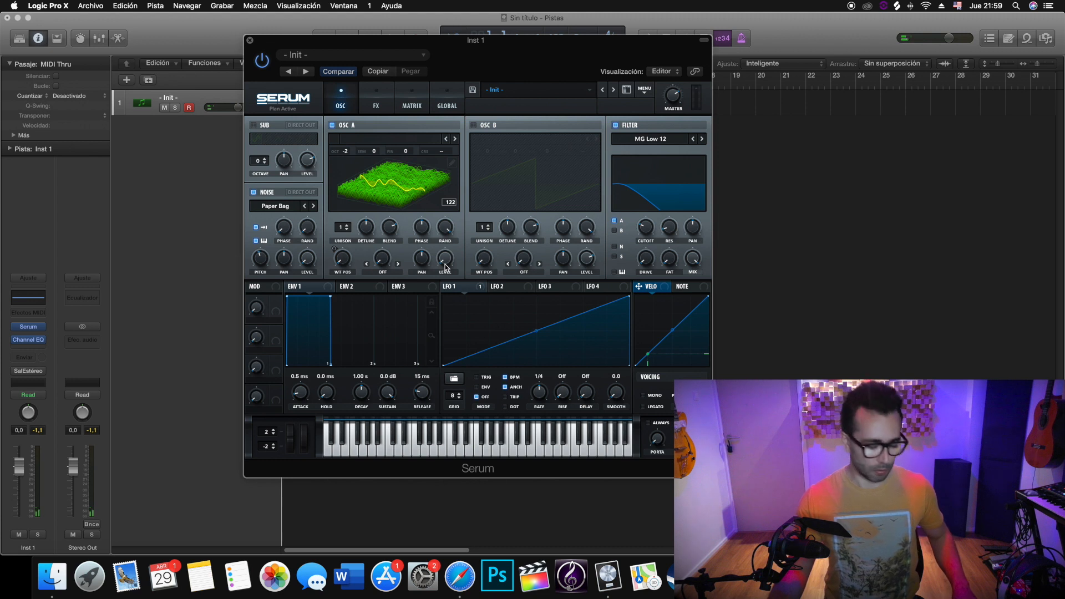
pyautogui.moveTo(446, 266); pyautogui.dragTo(444, 232)
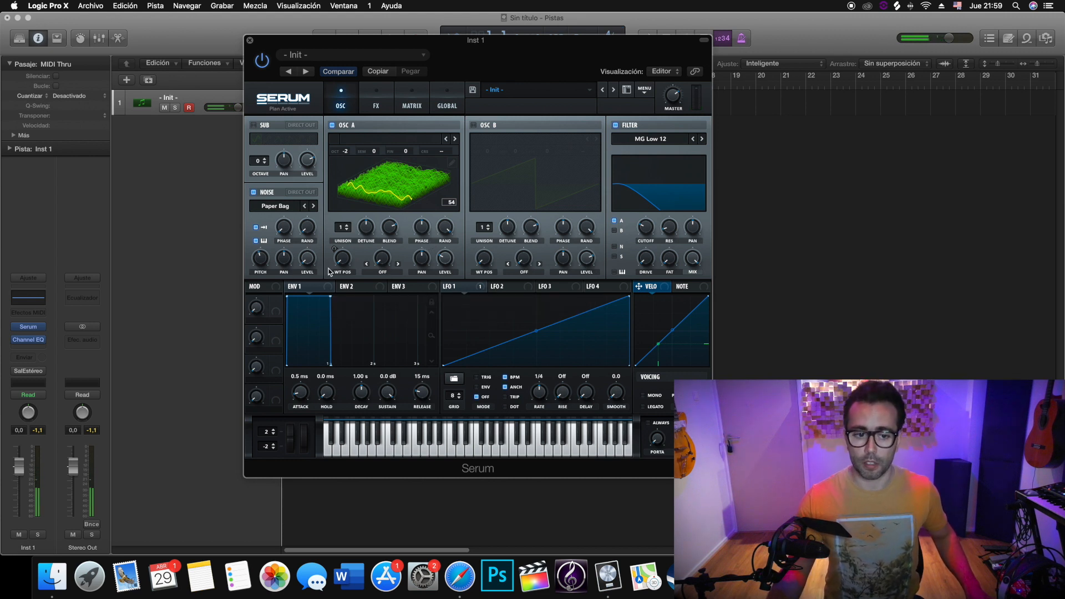
pyautogui.moveTo(305, 266); pyautogui.dragTo(308, 225)
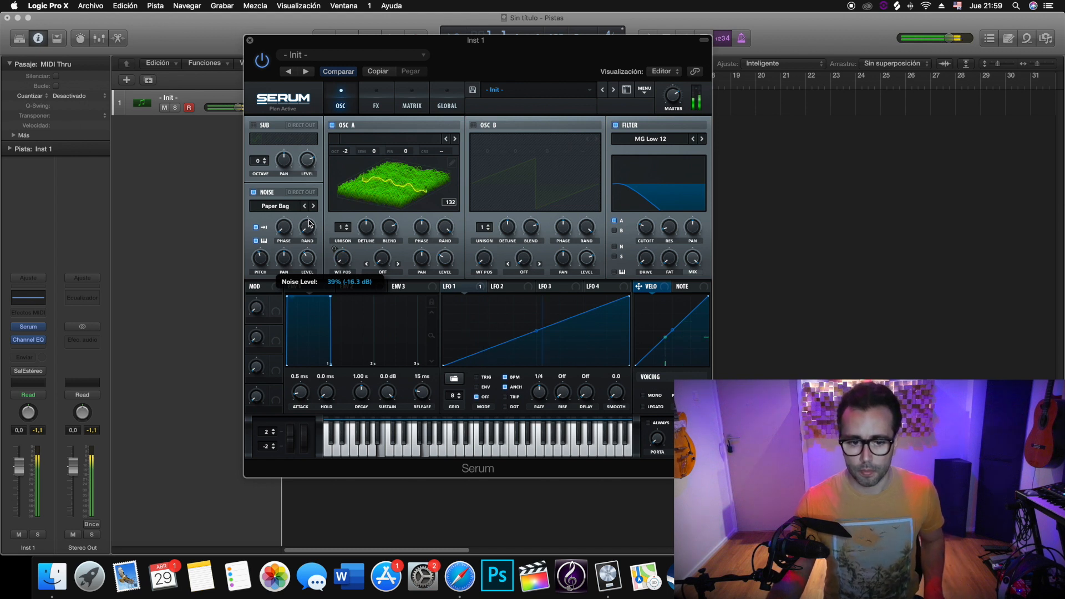
pyautogui.moveTo(310, 224); pyautogui.dragTo(311, 213)
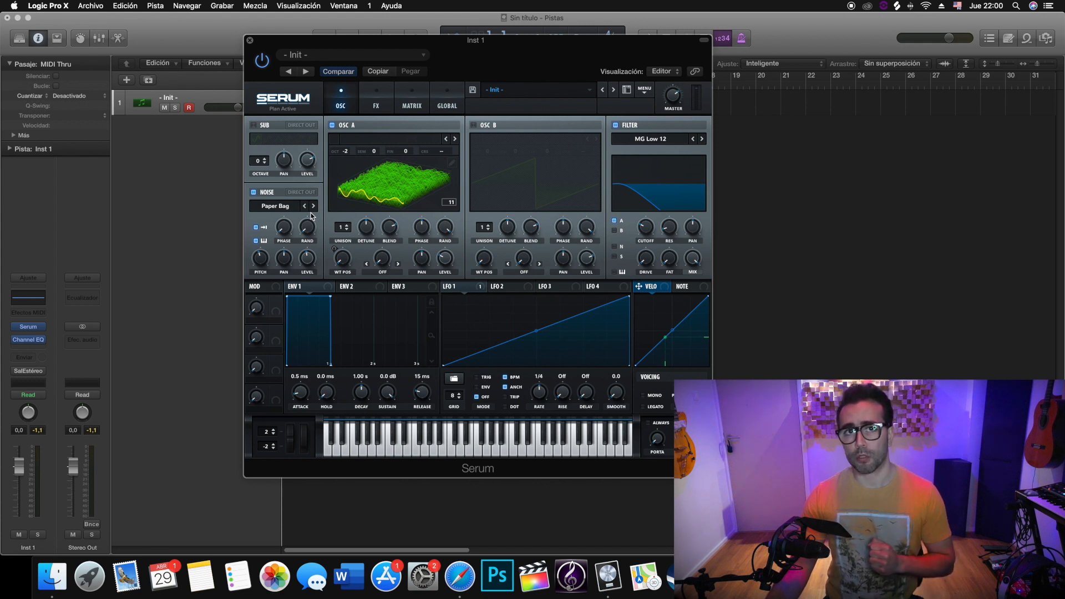
# - Bend LFO 2 into a falling concave curve and assign it to the noise pitch and level, lowering the noise level's base value
pyautogui.click(505, 286)
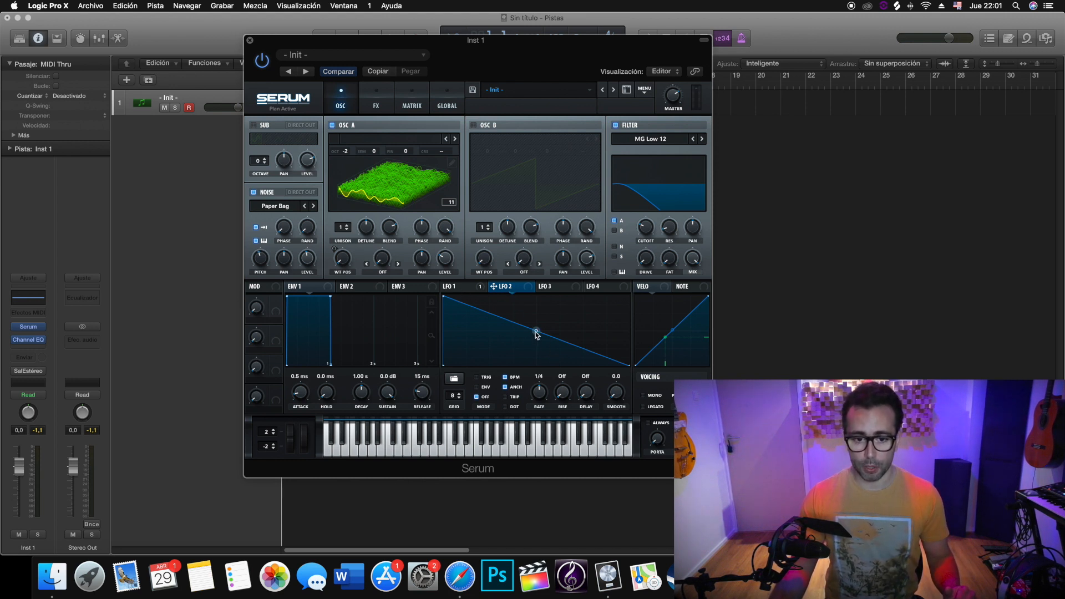
pyautogui.moveTo(534, 332); pyautogui.dragTo(523, 344)
pyautogui.moveTo(502, 287); pyautogui.dragTo(267, 261)
pyautogui.moveTo(494, 287); pyautogui.dragTo(309, 264)
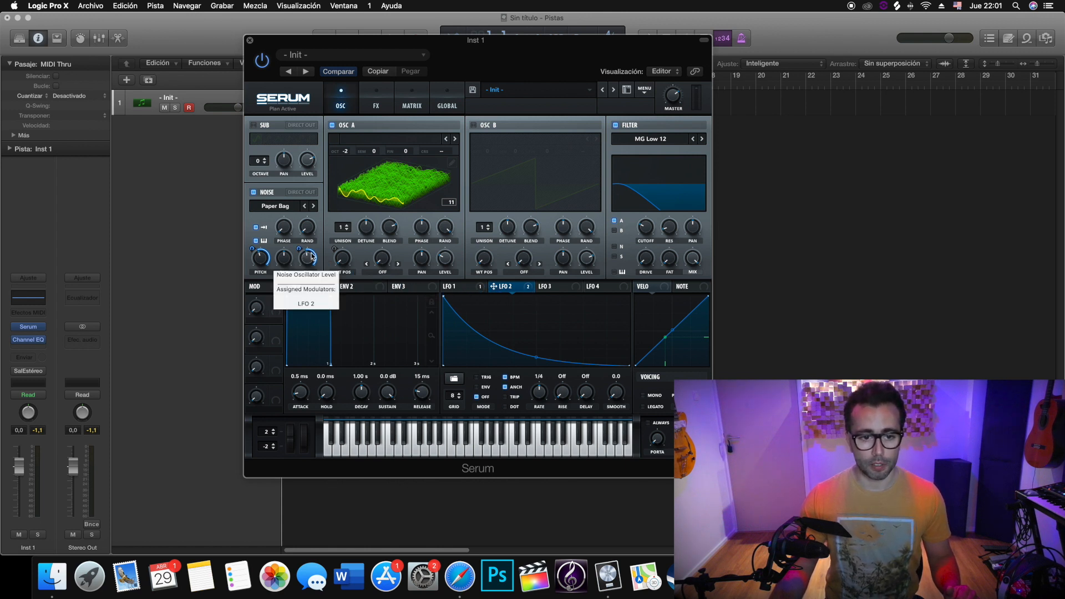
pyautogui.moveTo(310, 257); pyautogui.dragTo(301, 311)
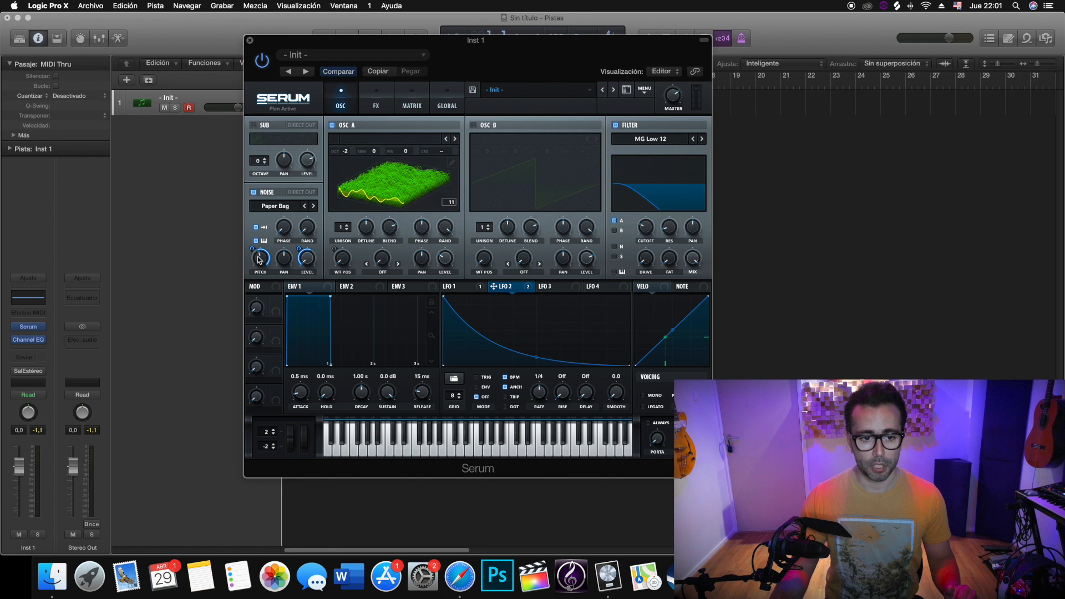
pyautogui.moveTo(253, 253)
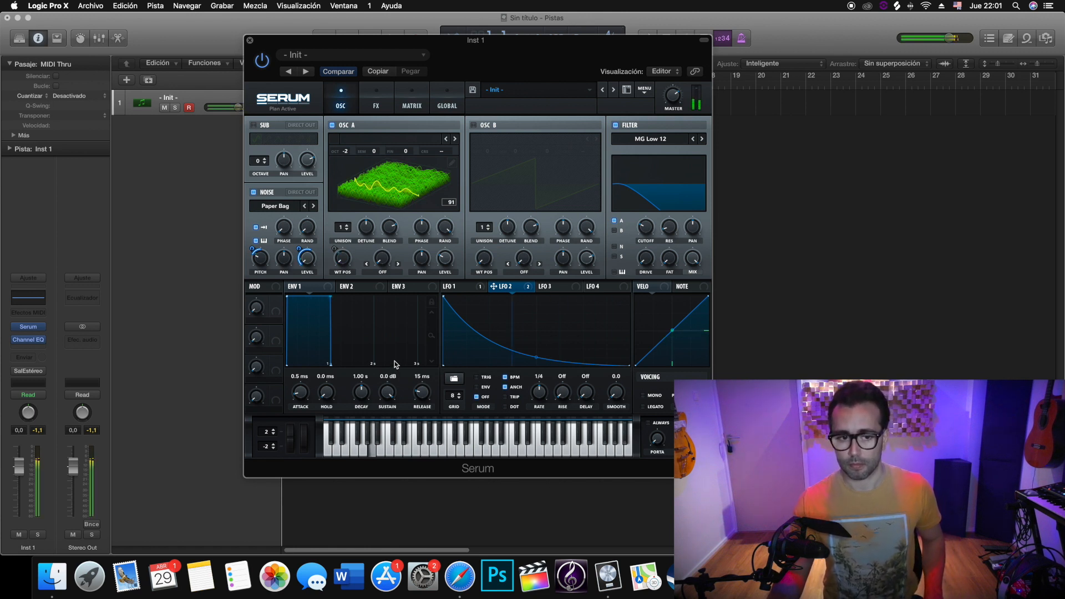
# - Set the rates of LFO 1 and LFO 2 to 2 bar
pyautogui.click(460, 287)
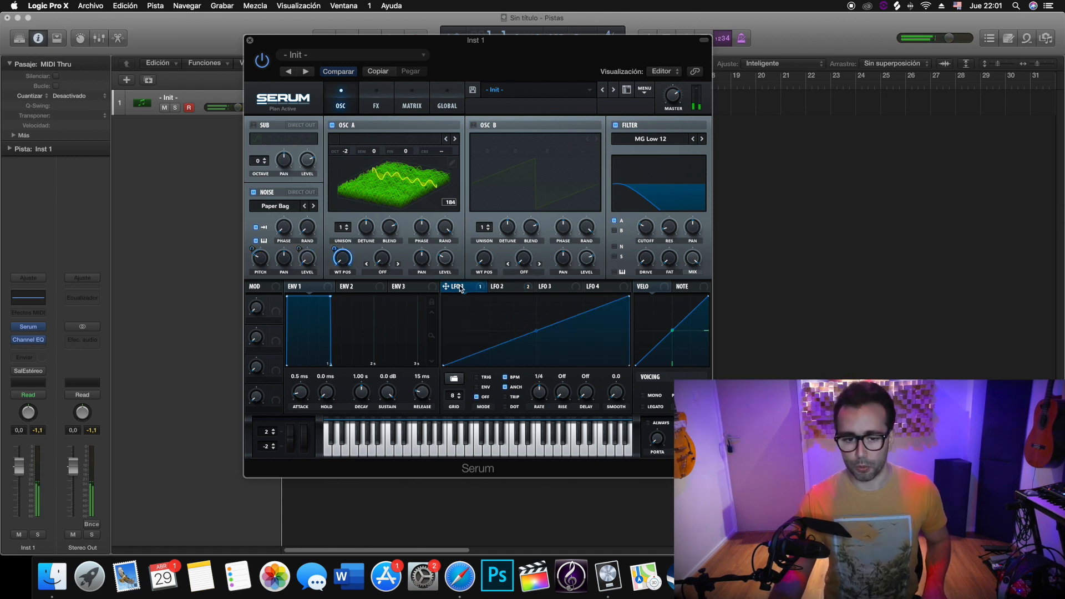
pyautogui.moveTo(537, 393); pyautogui.dragTo(541, 396)
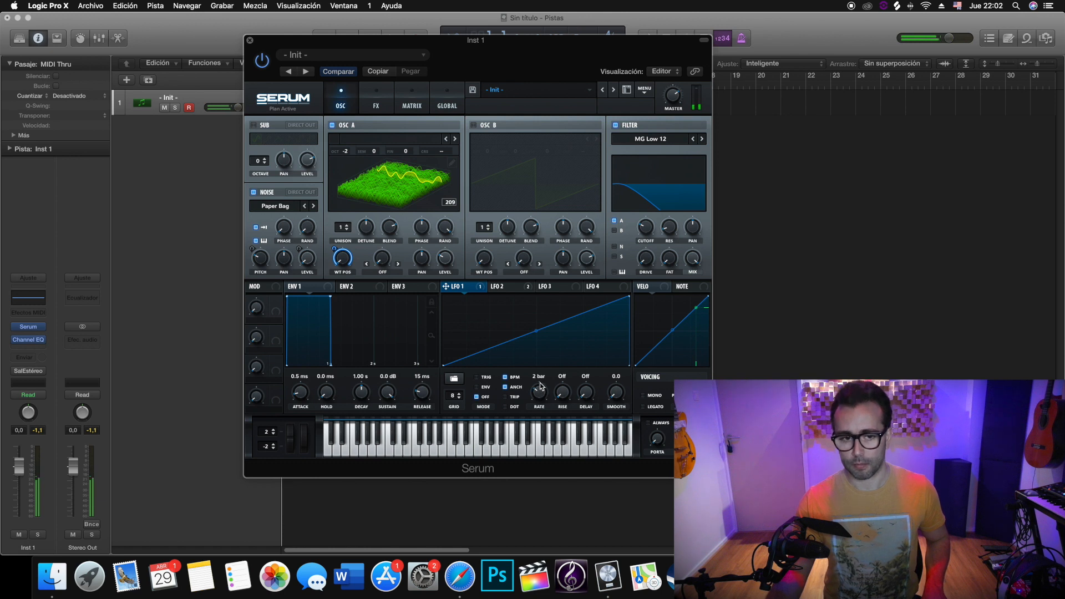
pyautogui.click(507, 288)
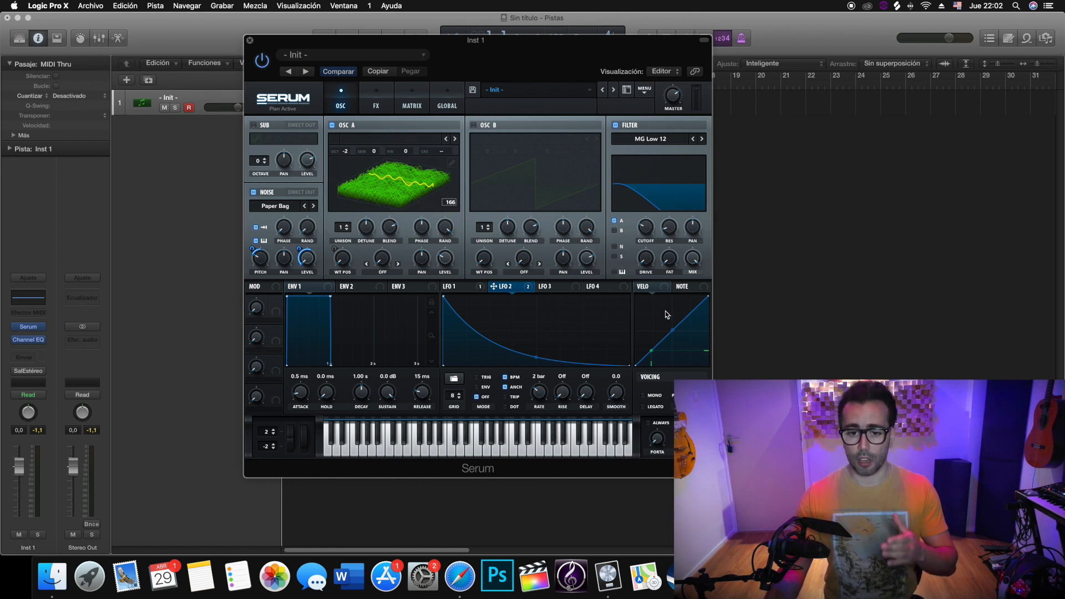
# - Assign velocity to the noise oscillator's level and pitch, with a pitch modulation amount of about 27
pyautogui.moveTo(639, 287); pyautogui.dragTo(294, 272)
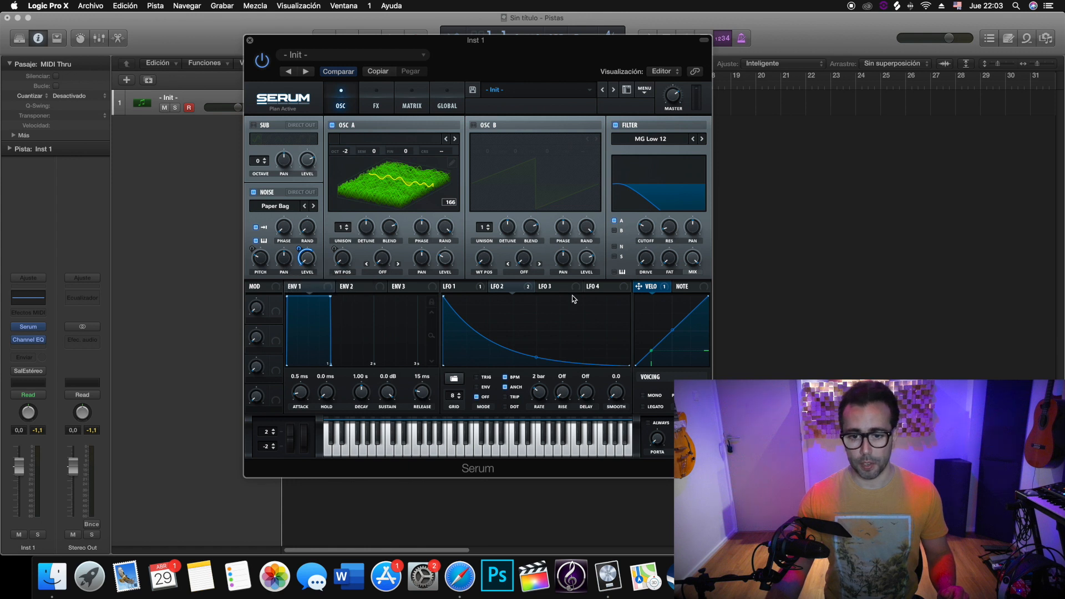
pyautogui.moveTo(649, 293); pyautogui.dragTo(245, 269)
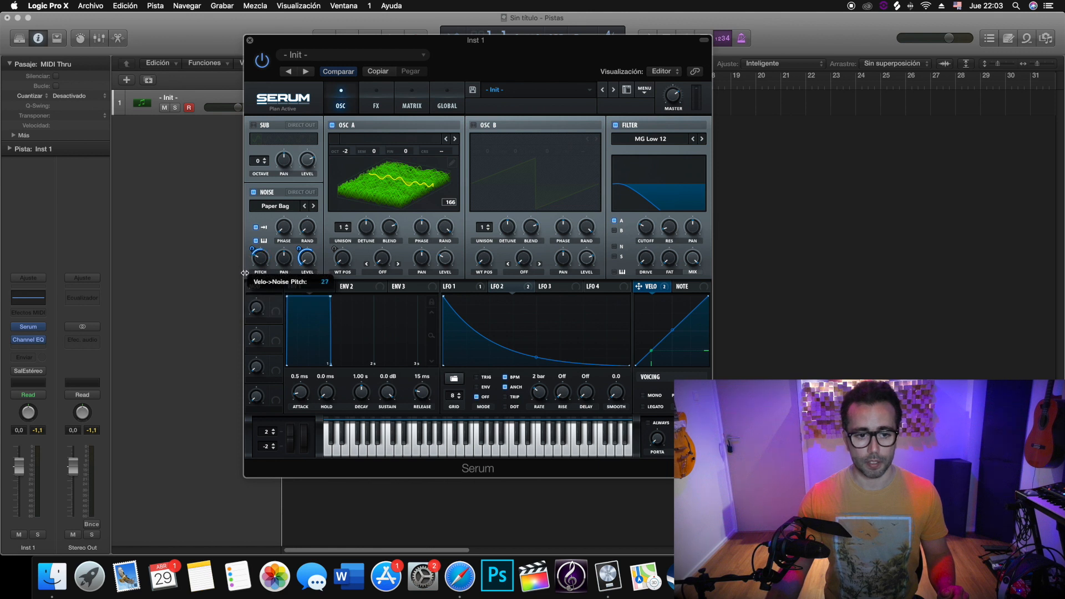
pyautogui.moveTo(245, 271); pyautogui.dragTo(245, 271)
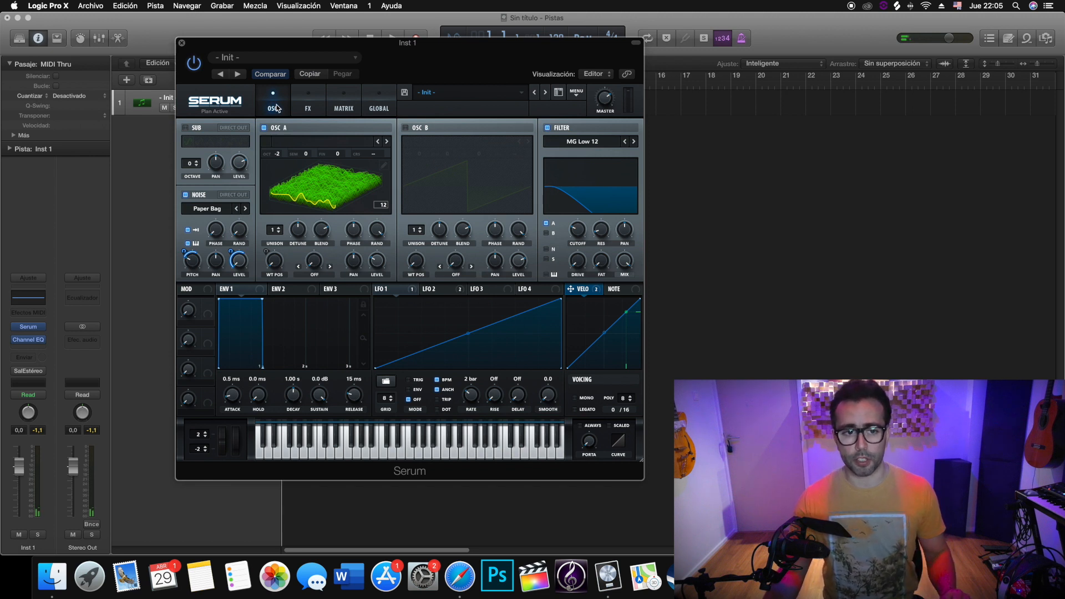
# - Raise the cutoff of the Filter effect at the end of the effects chain
pyautogui.click(309, 107)
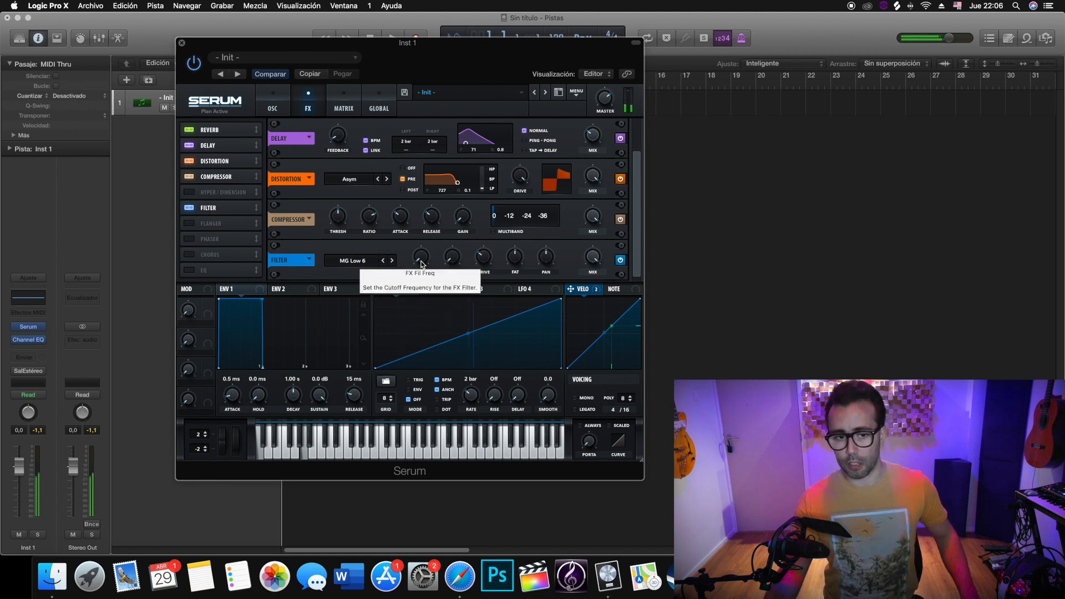
pyautogui.click(421, 263)
pyautogui.moveTo(421, 262)
pyautogui.mouseDown()
pyautogui.moveTo(424, 230)
pyautogui.moveTo(420, 242)
pyautogui.mouseUp()
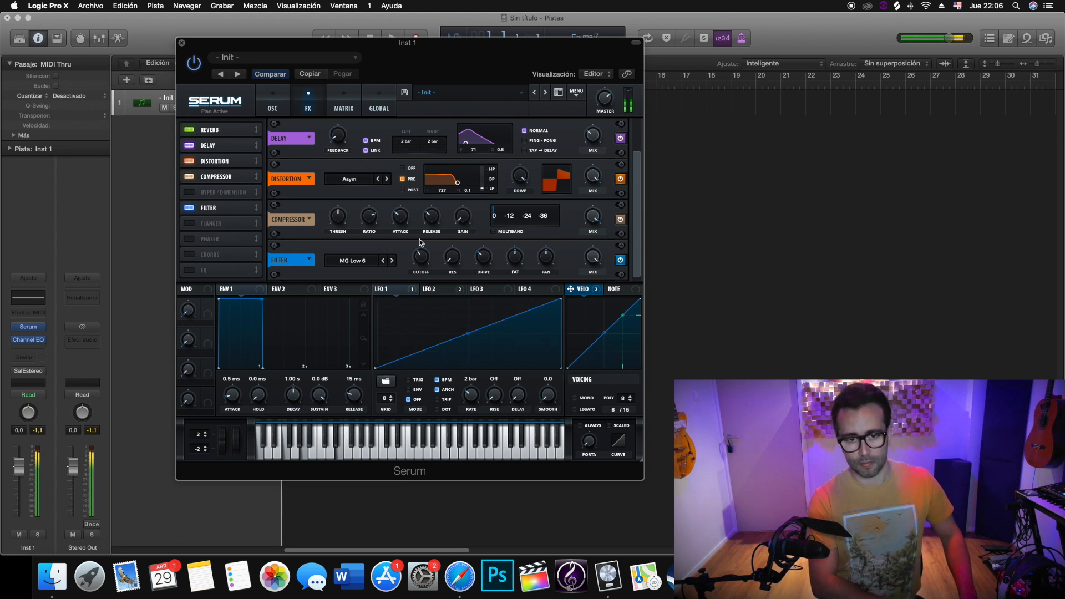
# - Review the oscillator settings and the effects chain up to Reverb
pyautogui.click(273, 106)
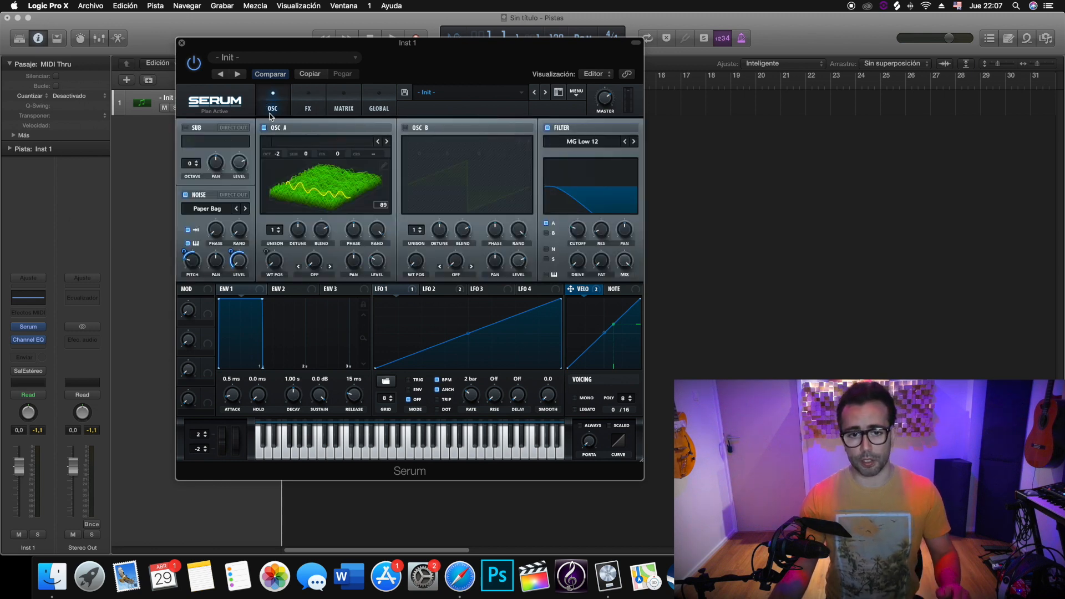
pyautogui.click(311, 103)
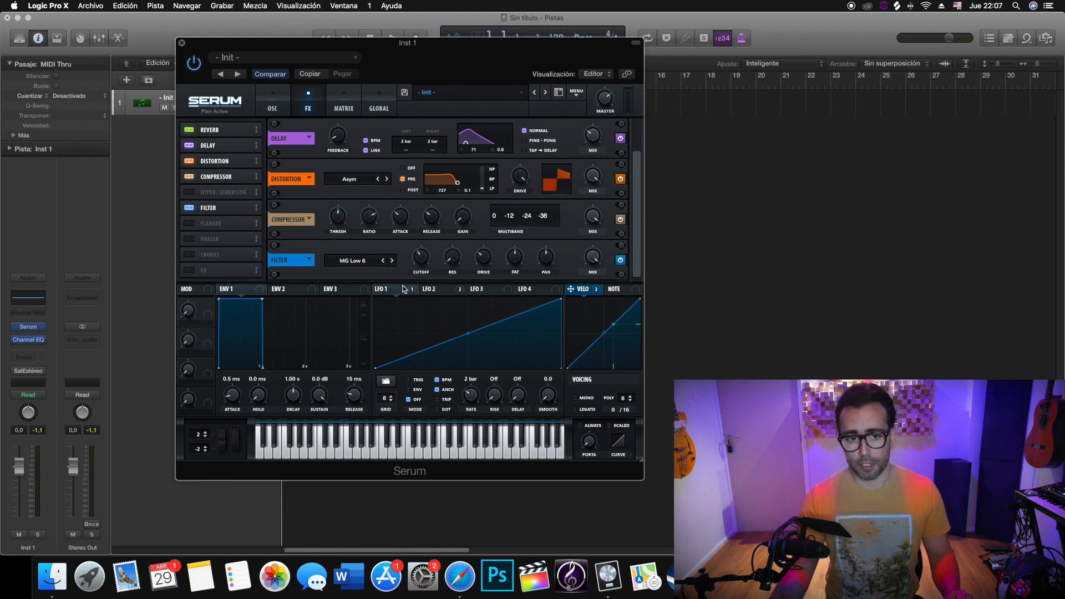
pyautogui.moveTo(634, 164); pyautogui.dragTo(639, 128)
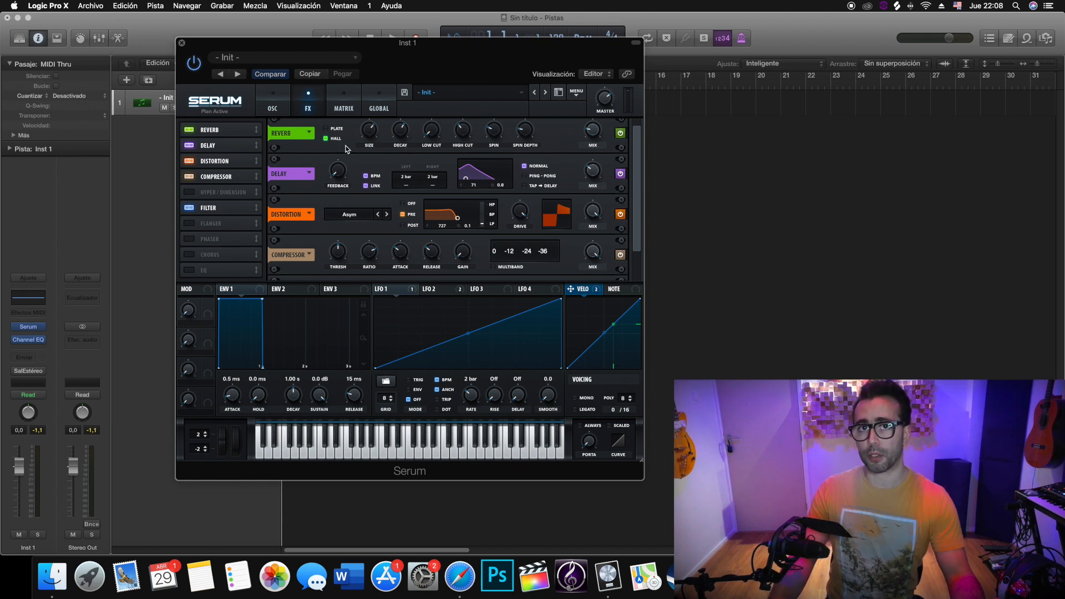
pyautogui.click(274, 112)
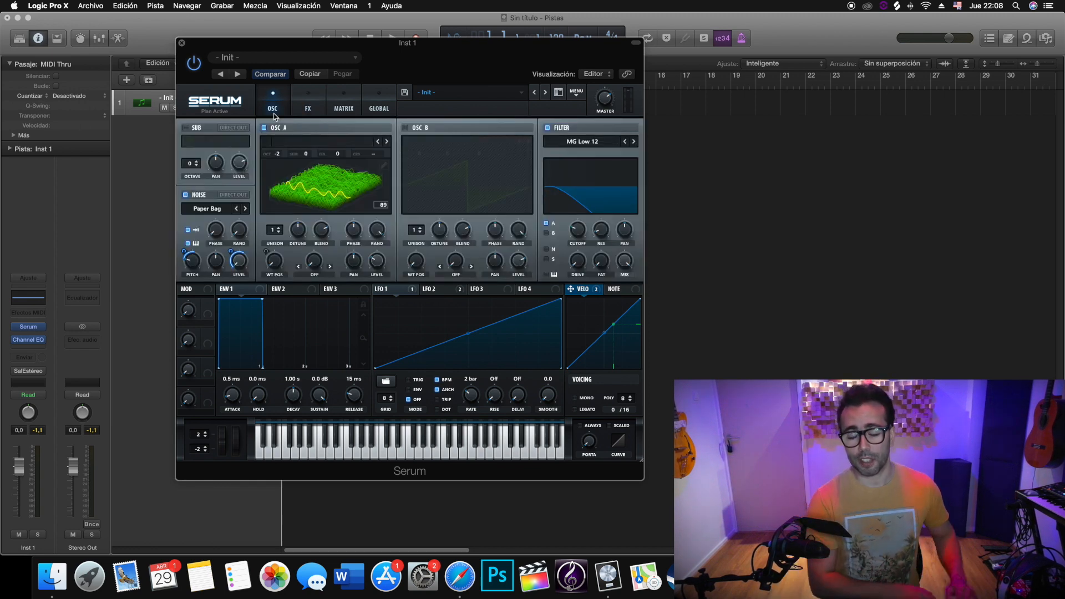